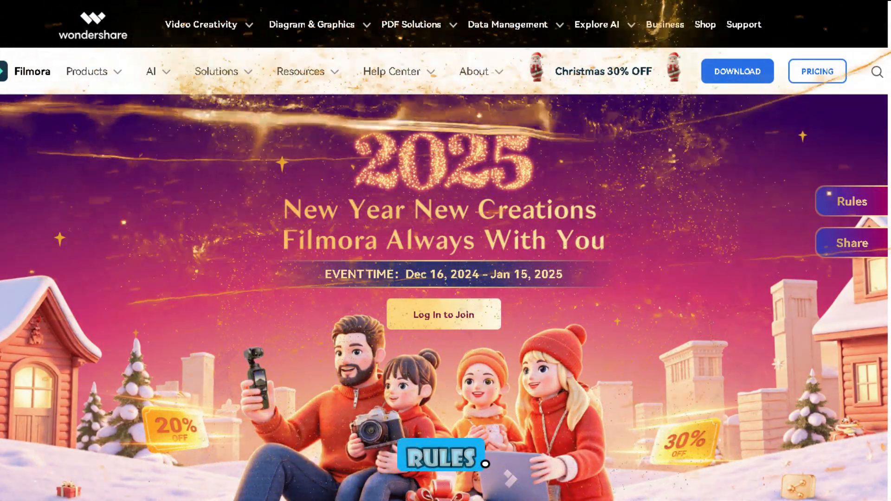
Step: Look through the Filmora New Year event page, from the prize wheel down to the New Year's wish form
{"action": "scroll", "coordinate": [446, 250], "scroll_direction": "down", "scroll_amount": 13}
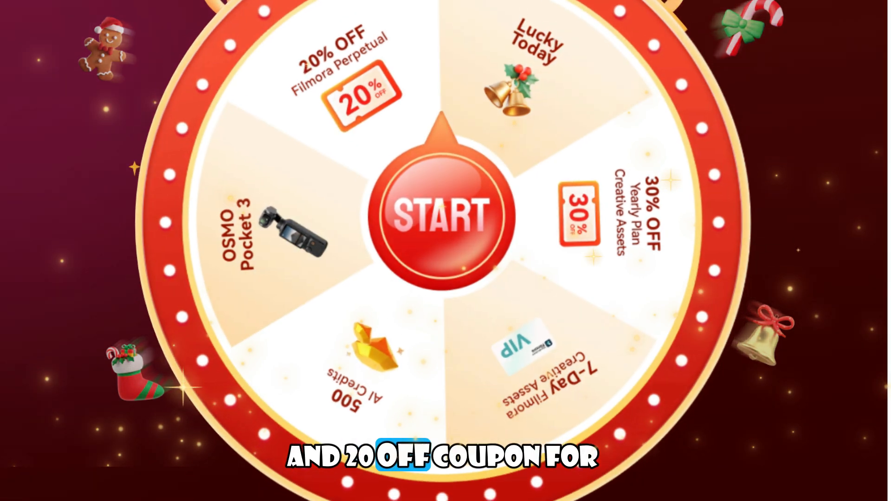
{"action": "scroll", "coordinate": [443, 250], "scroll_direction": "down", "scroll_amount": 18}
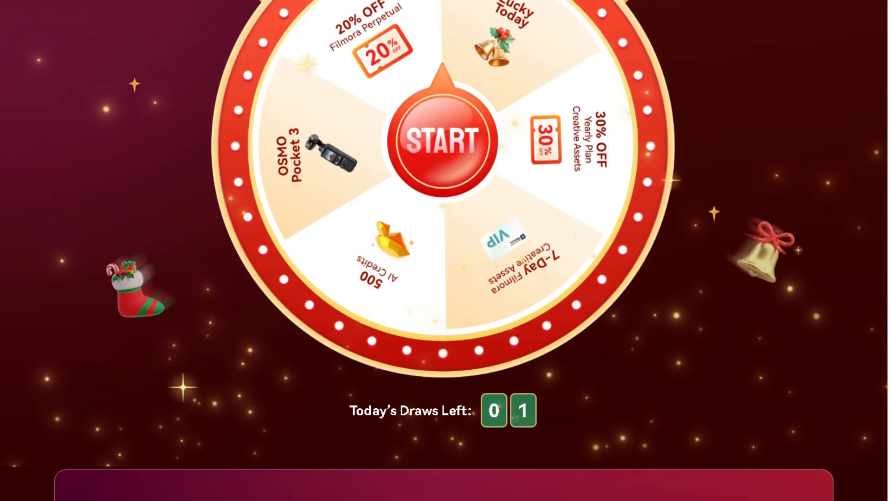
{"action": "scroll", "coordinate": [444, 250], "scroll_direction": "down", "scroll_amount": 4}
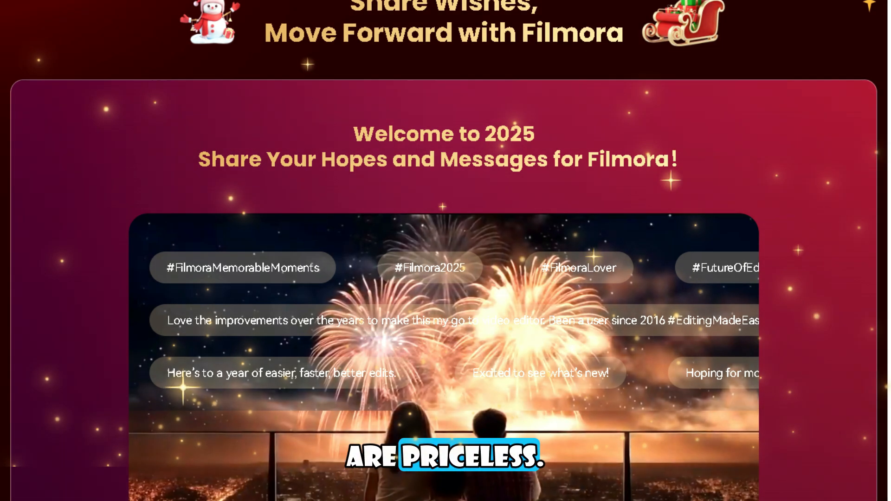
{"action": "scroll", "coordinate": [443, 250], "scroll_direction": "down", "scroll_amount": 7}
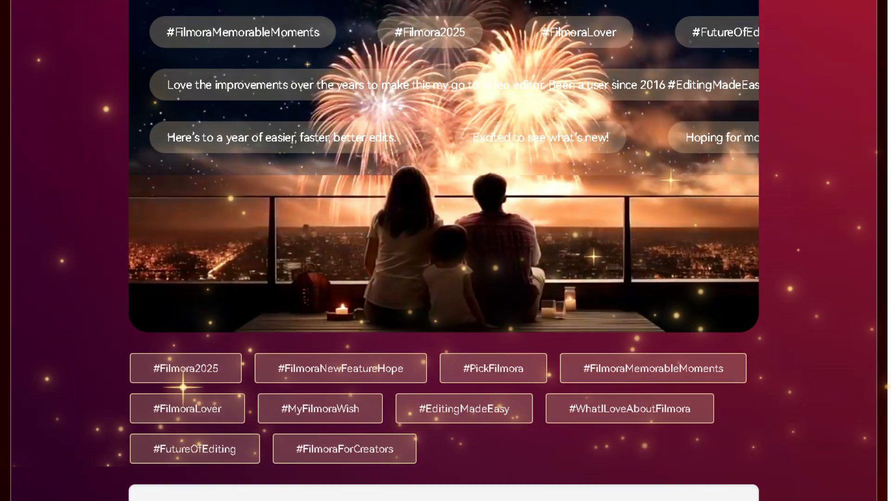
{"action": "scroll", "coordinate": [444, 250], "scroll_direction": "down", "scroll_amount": 7}
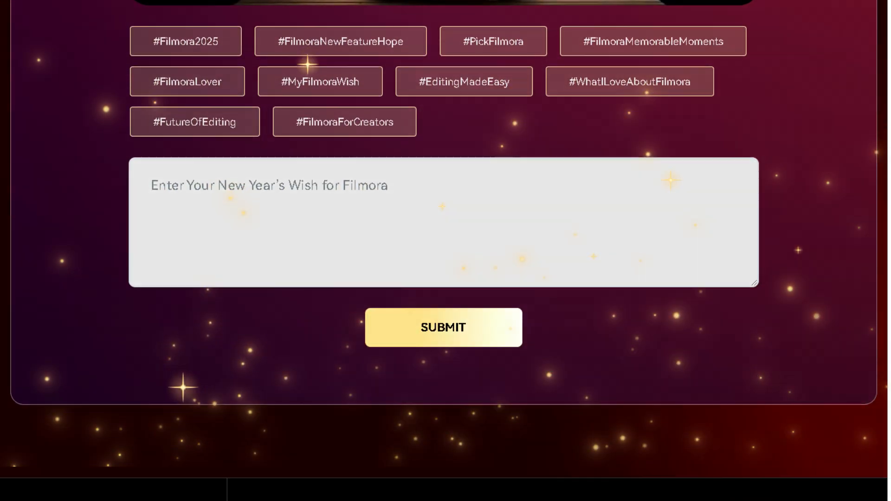
{"action": "scroll", "coordinate": [443, 251], "scroll_direction": "down", "scroll_amount": 7}
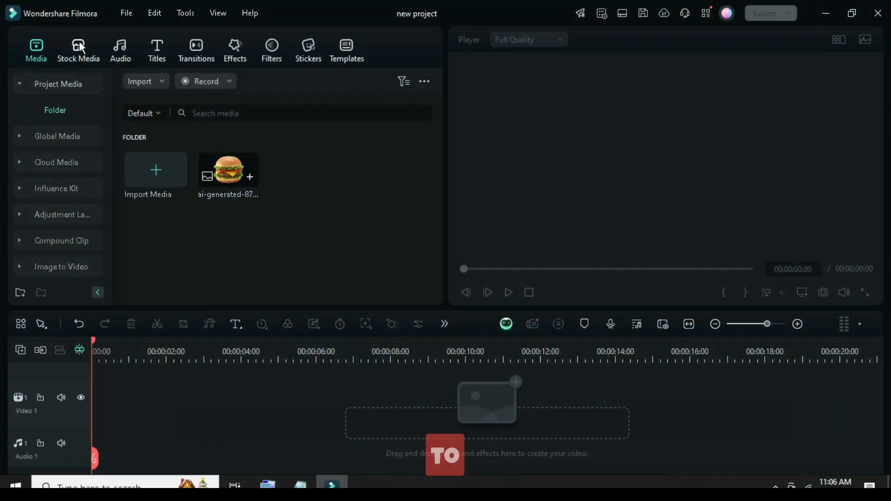
Step: Place the green Ink Background Media 13 clip from the Gradient Color stock media on Video 1, preview it and return to the start
{"action": "left_click", "coordinate": [79, 49]}
{"action": "mouse_move", "coordinate": [138, 155]}
{"action": "left_mouse_down"}
{"action": "mouse_move", "coordinate": [102, 406]}
{"action": "mouse_move", "coordinate": [146, 390]}
{"action": "left_mouse_up"}
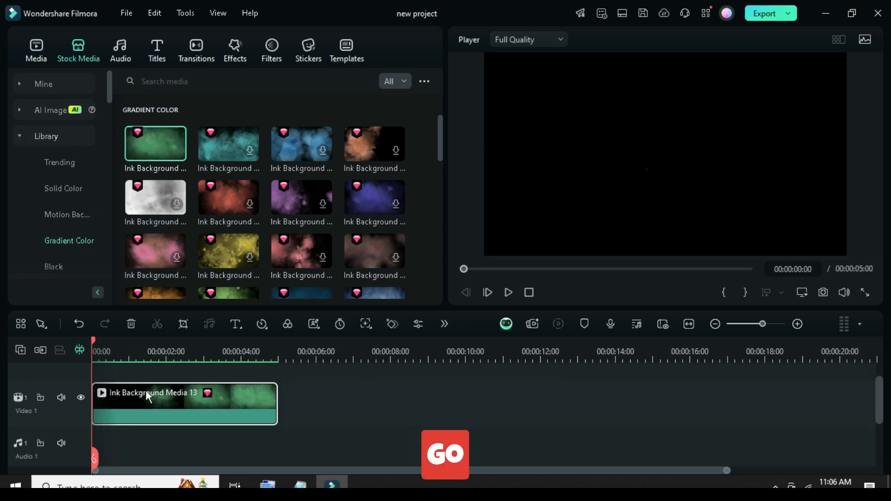
{"action": "left_click", "coordinate": [507, 293]}
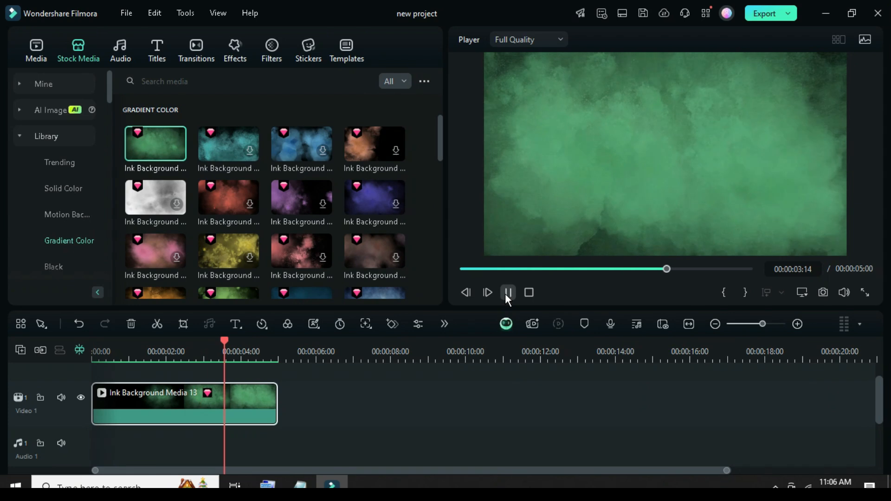
{"action": "left_click", "coordinate": [506, 295]}
{"action": "left_click", "coordinate": [461, 268]}
{"action": "scroll", "coordinate": [156, 393], "scroll_direction": "up", "scroll_amount": 1}
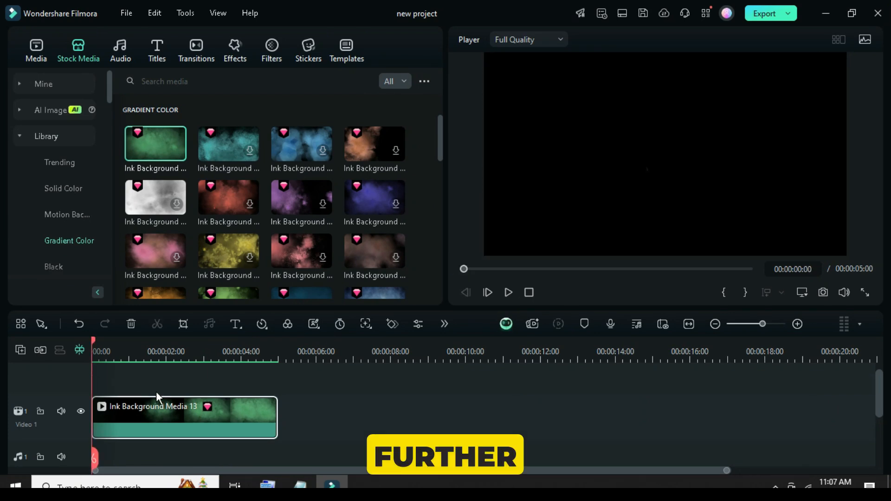
Step: Add a Default Title above the background clip at the start of the timeline and enlarge the track height
{"action": "left_click", "coordinate": [153, 53]}
{"action": "left_click_drag", "start_coordinate": [130, 177], "coordinate": [123, 387]}
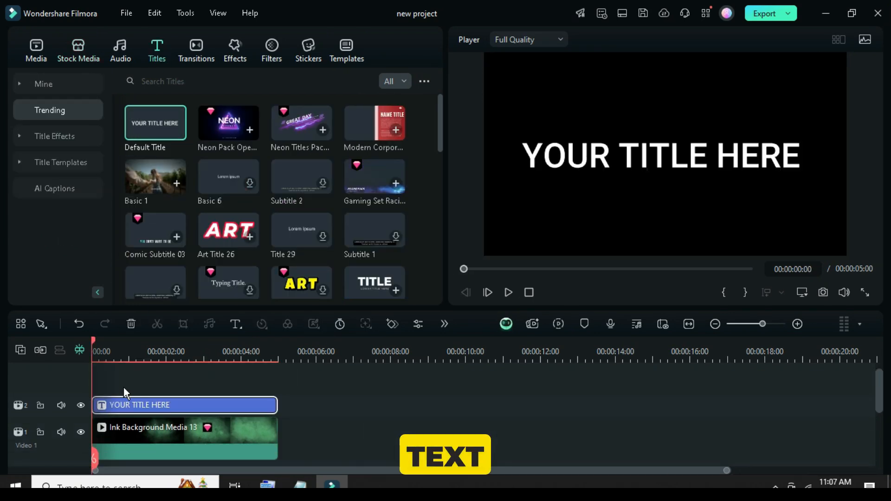
{"action": "right_click", "coordinate": [22, 349]}
{"action": "mouse_move", "coordinate": [92, 457]}
{"action": "left_click", "coordinate": [183, 471]}
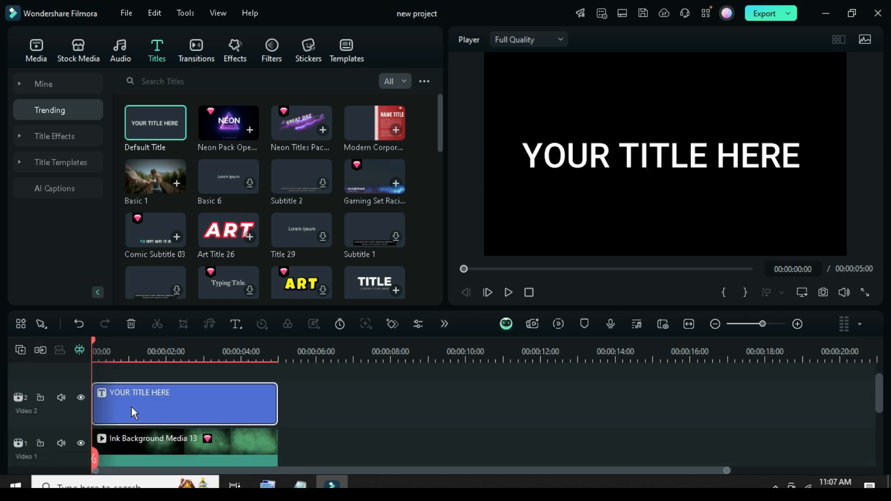
Step: Open the title in the advanced text editor and replace its text with "burger burger burger burger burger"
{"action": "double_click", "coordinate": [171, 402]}
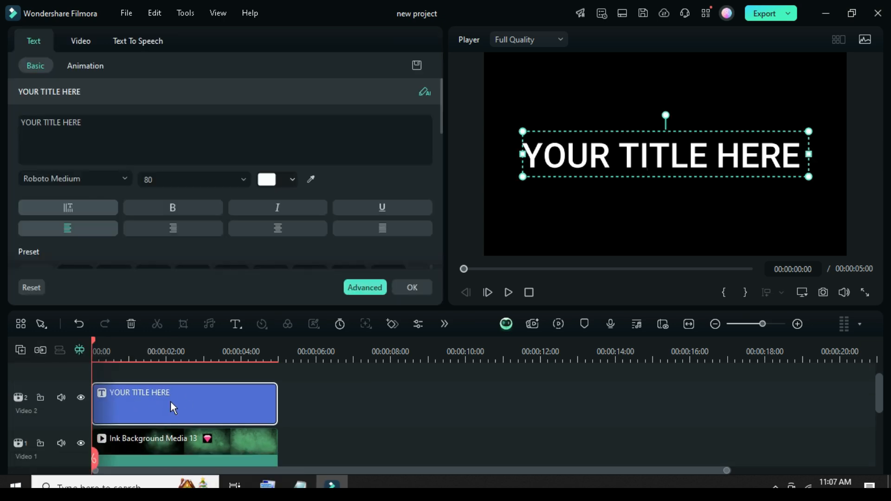
{"action": "left_click", "coordinate": [356, 290]}
{"action": "left_click_drag", "start_coordinate": [662, 101], "coordinate": [604, 102]}
{"action": "type", "text": "burger burger burger burger burger"}
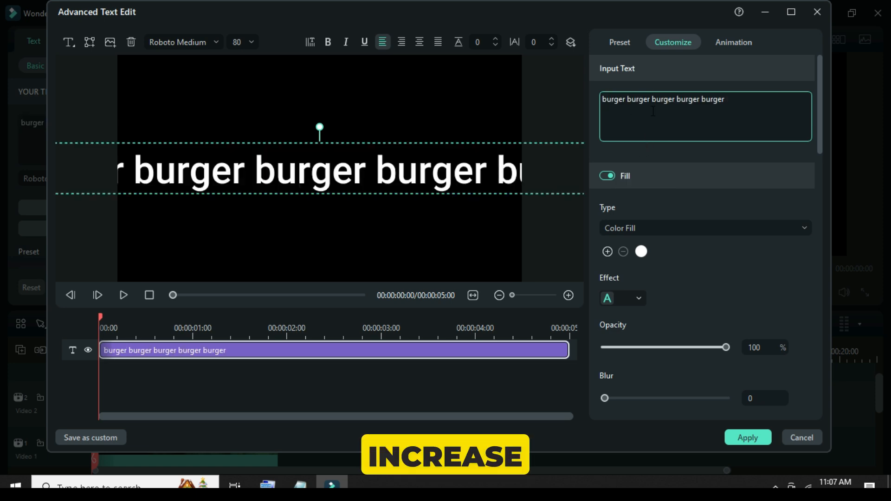
Step: Set the title's font size to 100 and its font to Showcard Gothic
{"action": "left_click", "coordinate": [242, 42]}
{"action": "type", "text": "100"}
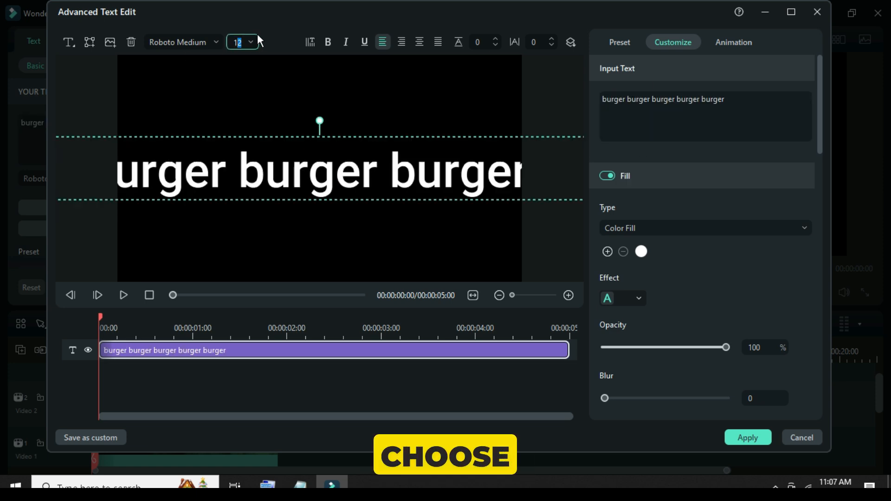
{"action": "left_click", "coordinate": [207, 43]}
{"action": "left_click", "coordinate": [365, 65]}
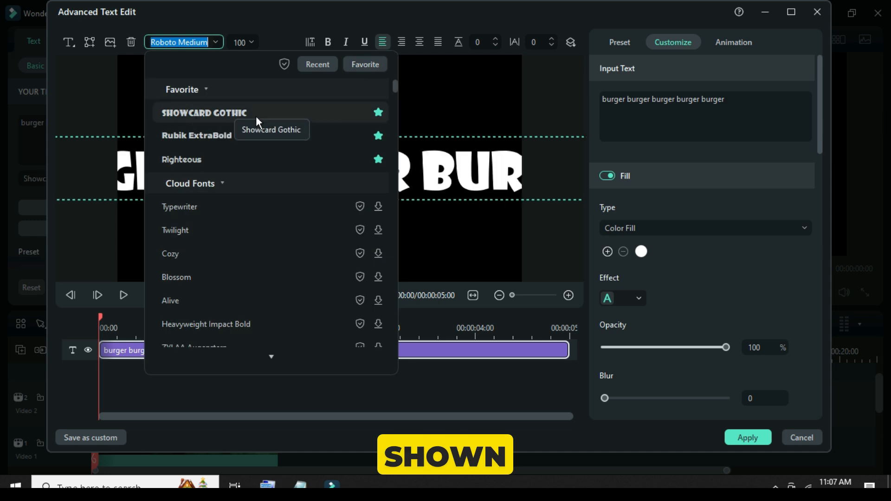
{"action": "left_click", "coordinate": [220, 112]}
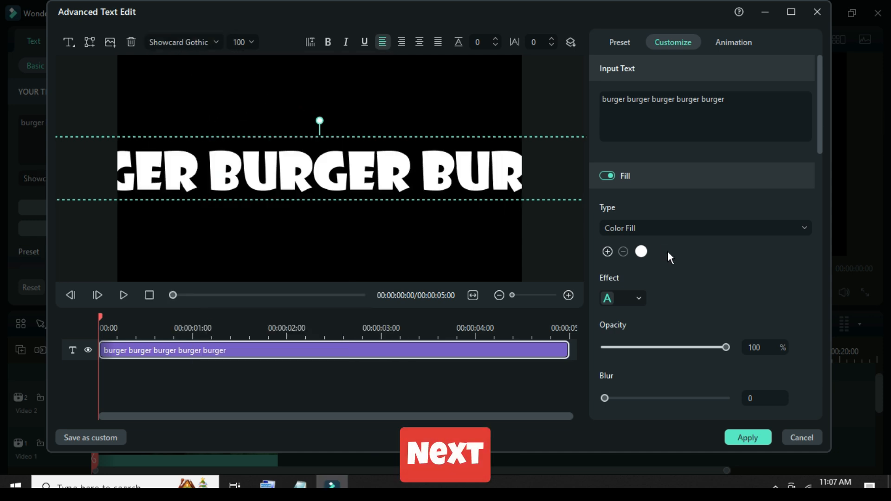
Step: Enable Shape for the title text, choose the first curve type and set its strength to 360°
{"action": "scroll", "coordinate": [661, 248], "scroll_direction": "down", "scroll_amount": 10}
{"action": "scroll", "coordinate": [659, 254], "scroll_direction": "down", "scroll_amount": 5}
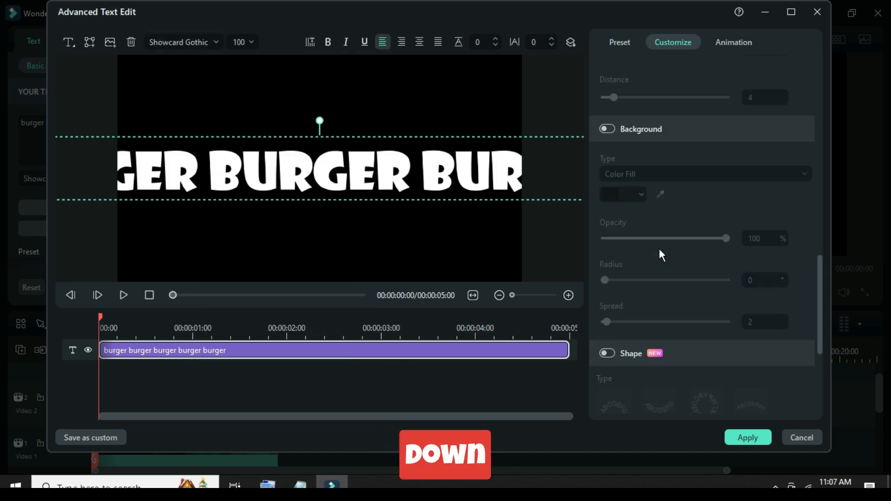
{"action": "left_click", "coordinate": [608, 259]}
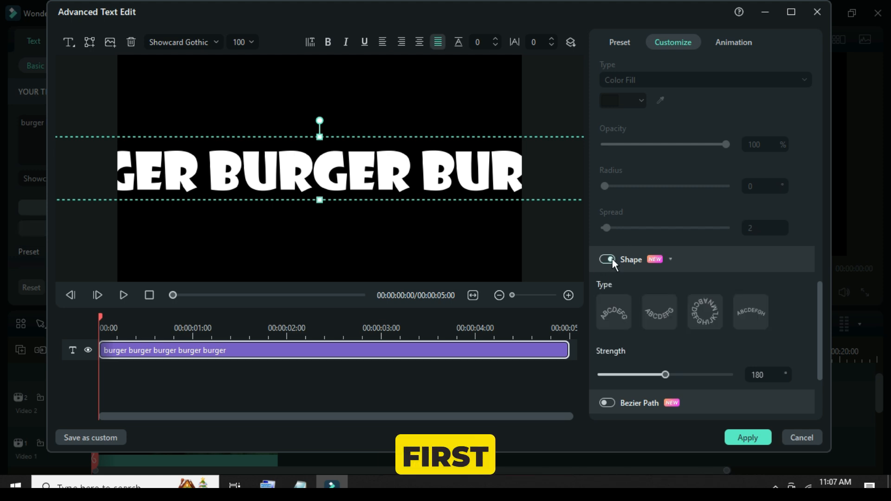
{"action": "left_click", "coordinate": [618, 304]}
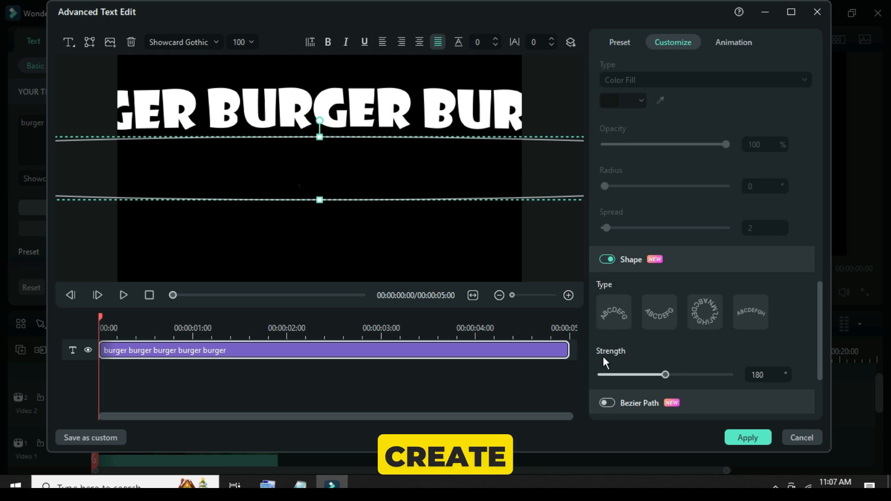
{"action": "left_click_drag", "start_coordinate": [665, 374], "coordinate": [741, 371]}
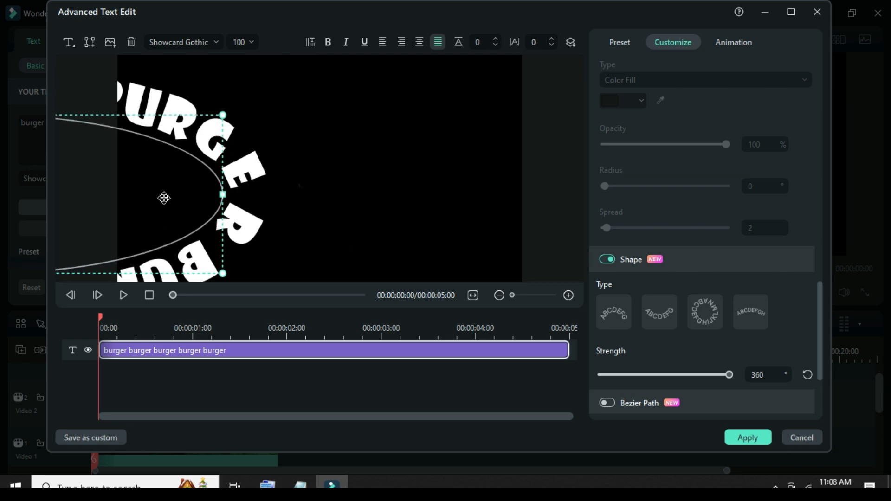
Step: Resize the curved text into a large circle centred in the frame, then apply the advanced edits and close the title settings
{"action": "left_click_drag", "start_coordinate": [238, 248], "coordinate": [166, 317]}
{"action": "left_click_drag", "start_coordinate": [401, 89], "coordinate": [452, 63]}
{"action": "left_click_drag", "start_coordinate": [320, 163], "coordinate": [328, 151]}
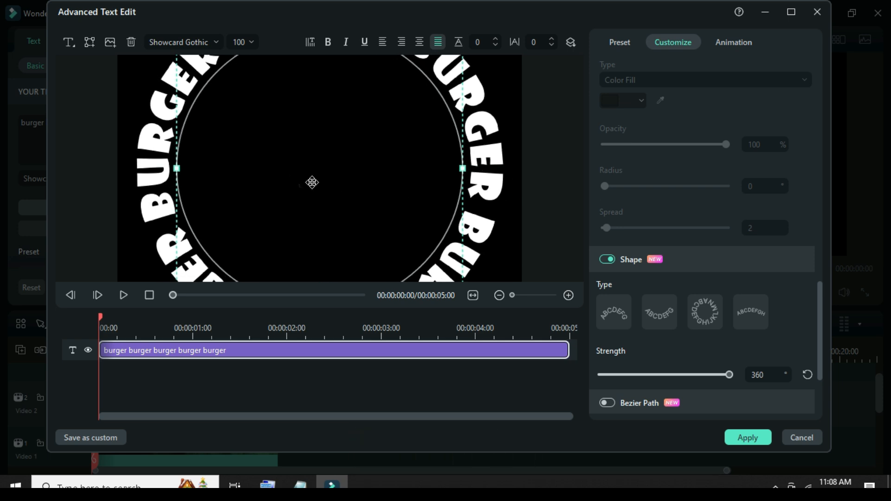
{"action": "left_click", "coordinate": [741, 434]}
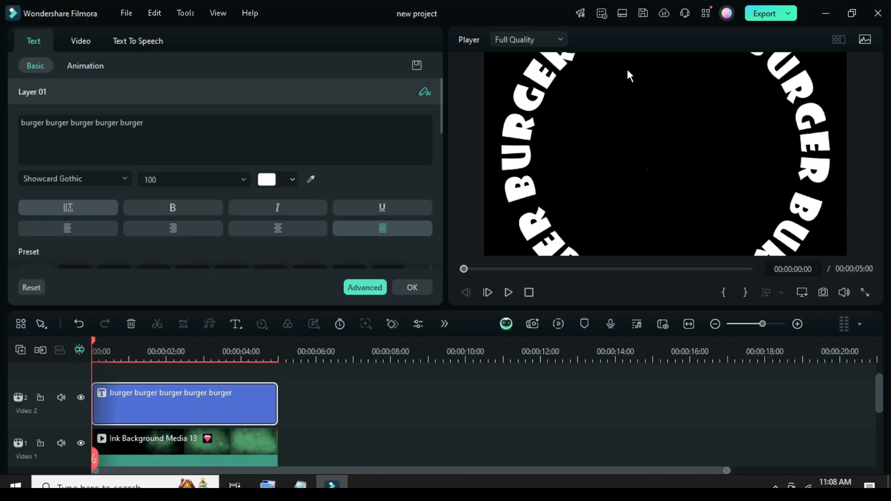
{"action": "left_click", "coordinate": [408, 287]}
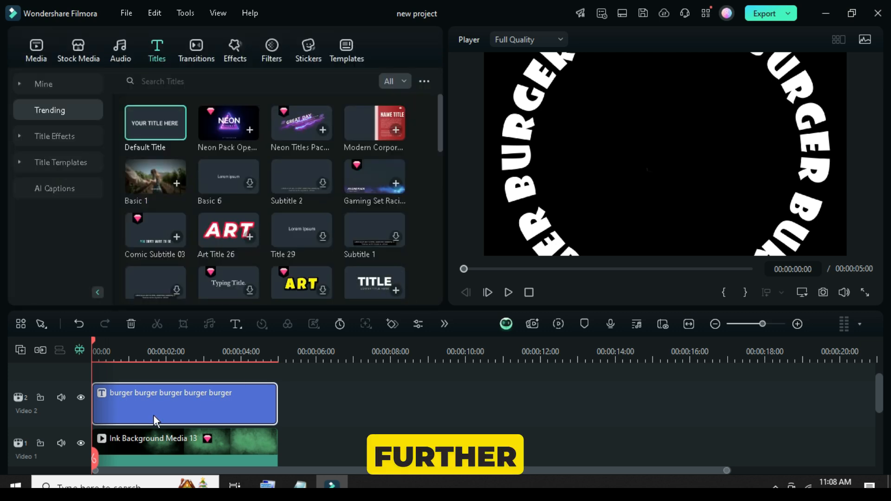
Step: Copy the circular burger title to the start of a new Video 3 track and enlarge the track height
{"action": "left_click", "coordinate": [36, 55]}
{"action": "right_click", "coordinate": [144, 400]}
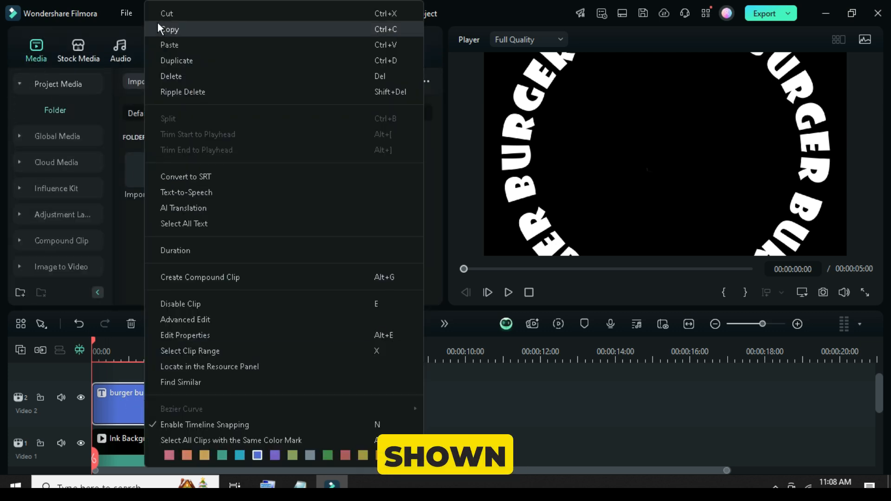
{"action": "left_click", "coordinate": [158, 26]}
{"action": "left_click", "coordinate": [21, 350]}
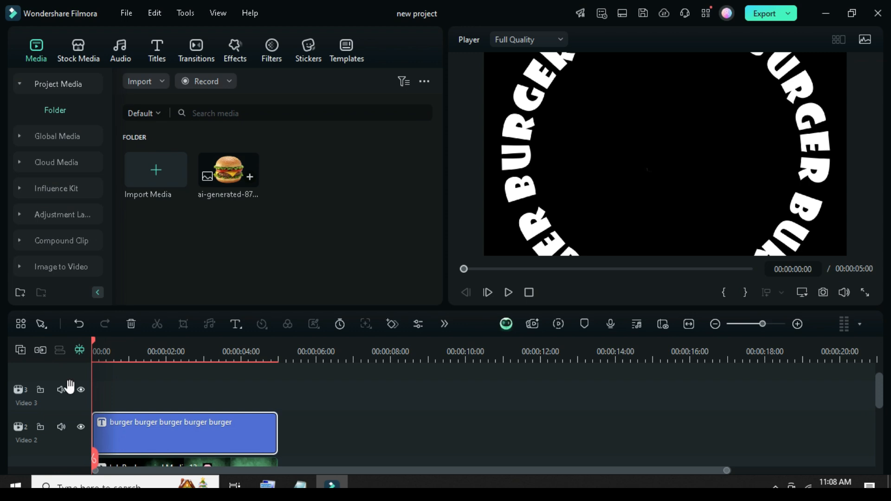
{"action": "right_click", "coordinate": [100, 420]}
{"action": "left_click", "coordinate": [132, 45]}
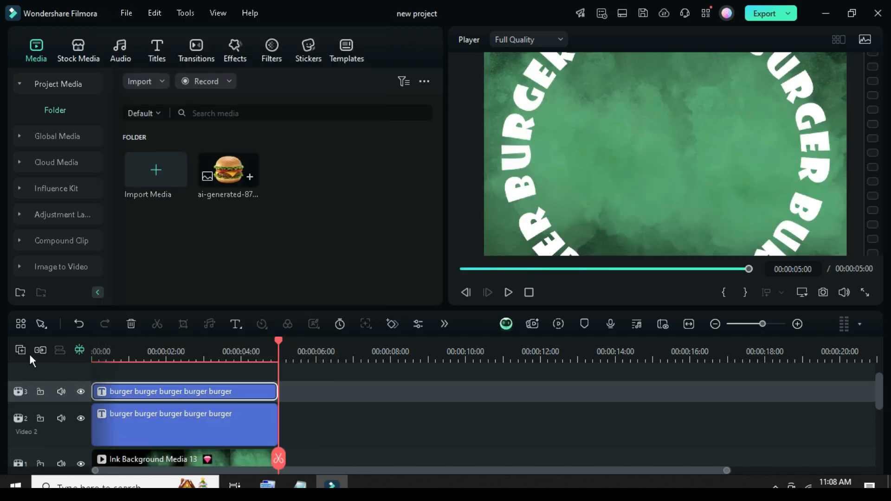
{"action": "right_click", "coordinate": [29, 352]}
{"action": "mouse_move", "coordinate": [140, 457]}
{"action": "left_click", "coordinate": [173, 457]}
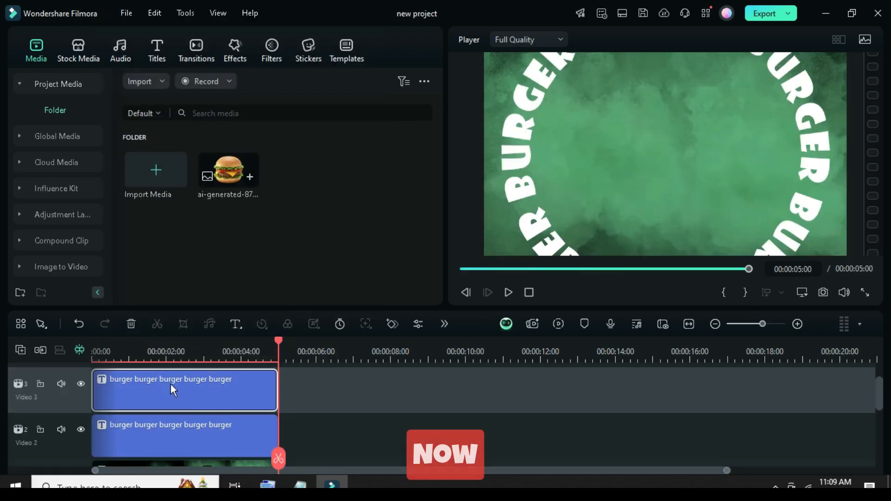
Step: Scale the copied title on Video 3 to 70% so it forms a smaller ring inside the first
{"action": "double_click", "coordinate": [167, 392]}
{"action": "left_click", "coordinate": [80, 39]}
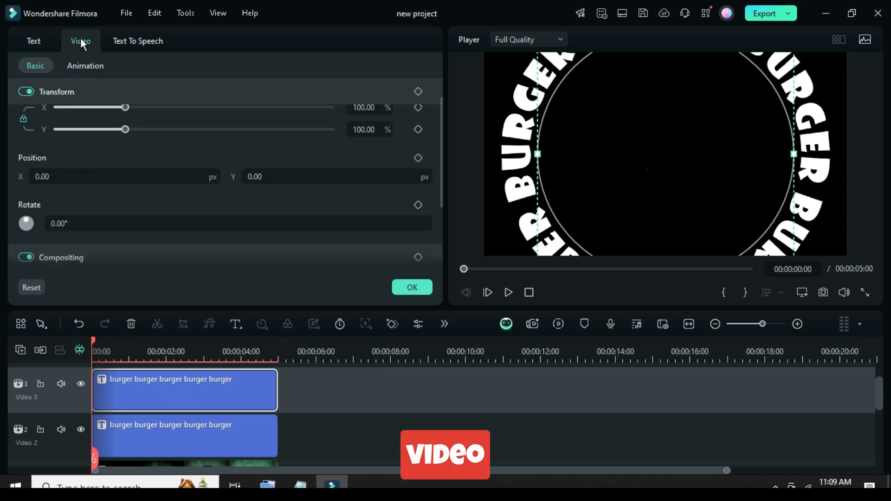
{"action": "scroll", "coordinate": [438, 130], "scroll_direction": "up", "scroll_amount": 2}
{"action": "left_click", "coordinate": [366, 139]}
{"action": "type", "text": "70"}
{"action": "left_click", "coordinate": [321, 118]}
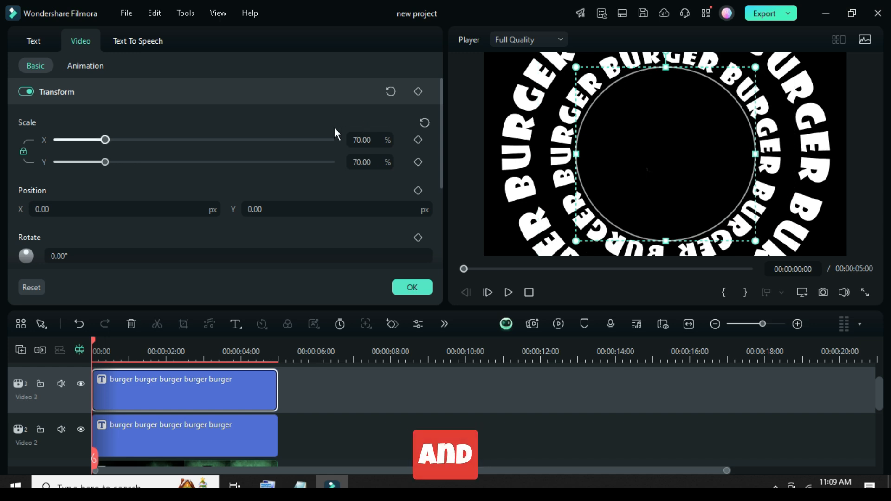
Step: Change the inner ring's text color to the recently used teal green and close its settings
{"action": "left_click", "coordinate": [34, 40]}
{"action": "left_click", "coordinate": [291, 180]}
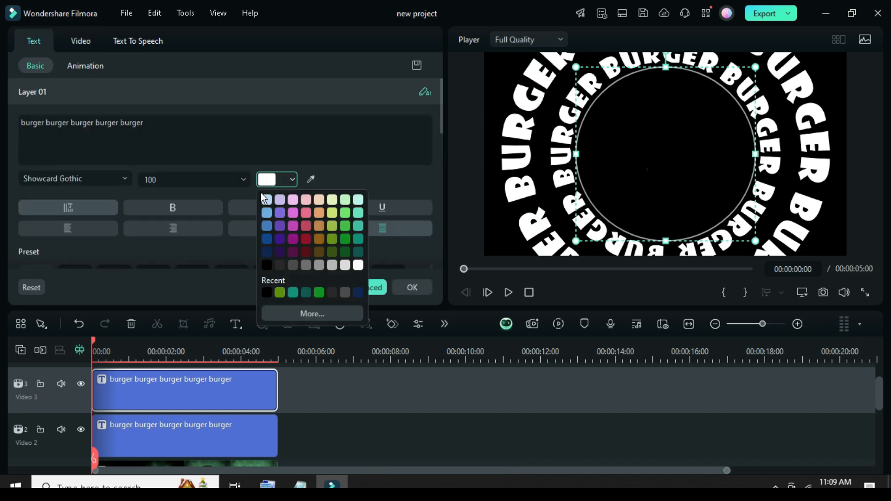
{"action": "left_click", "coordinate": [293, 293]}
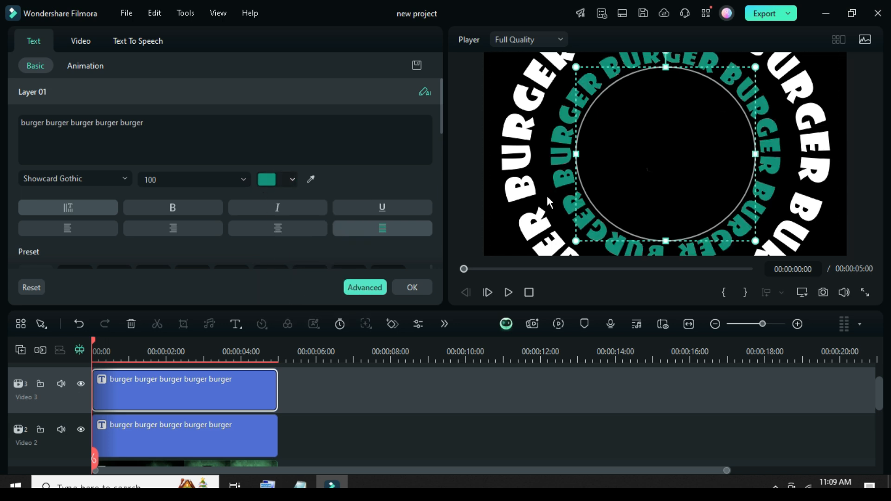
{"action": "left_click", "coordinate": [426, 287]}
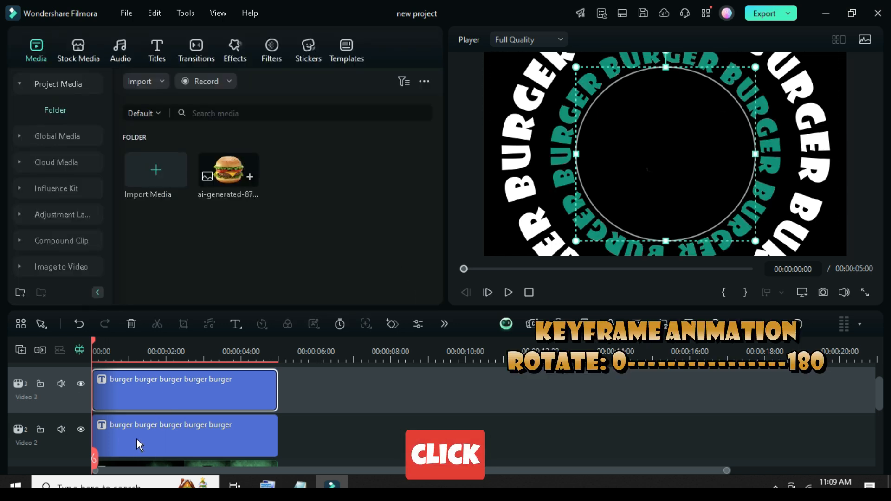
Step: Add a Transform keyframe at 00:00:00:00 to the outer white title on Video 2
{"action": "left_click", "coordinate": [177, 425]}
{"action": "scroll", "coordinate": [154, 418], "scroll_direction": "down", "scroll_amount": 1}
{"action": "double_click", "coordinate": [158, 417]}
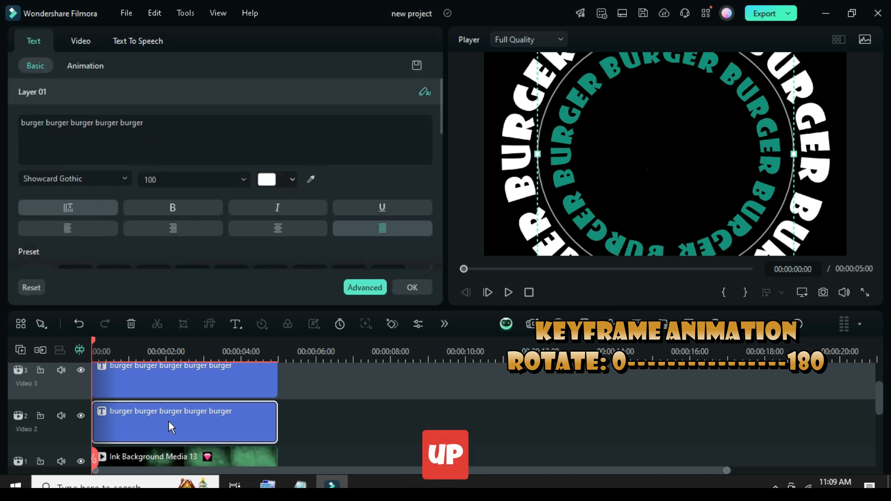
{"action": "left_click", "coordinate": [79, 41]}
{"action": "left_click", "coordinate": [418, 91]}
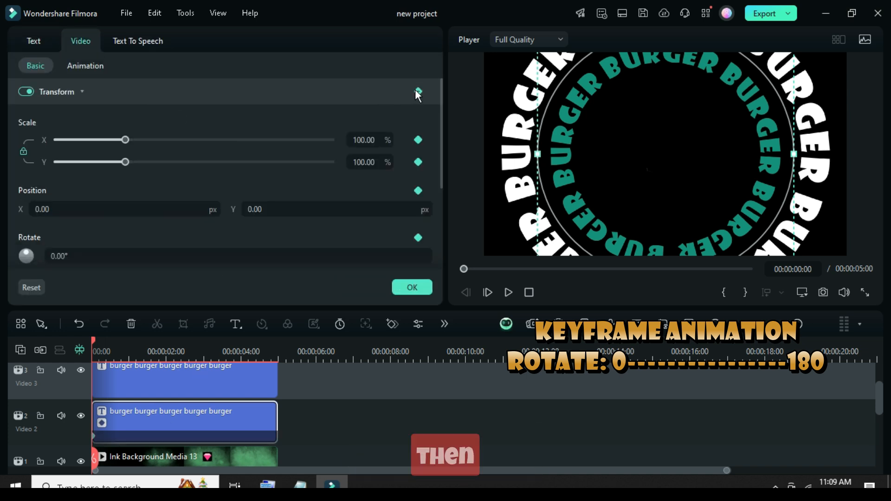
{"action": "scroll", "coordinate": [441, 123], "scroll_direction": "down", "scroll_amount": 1}
{"action": "scroll", "coordinate": [441, 125], "scroll_direction": "down", "scroll_amount": 4}
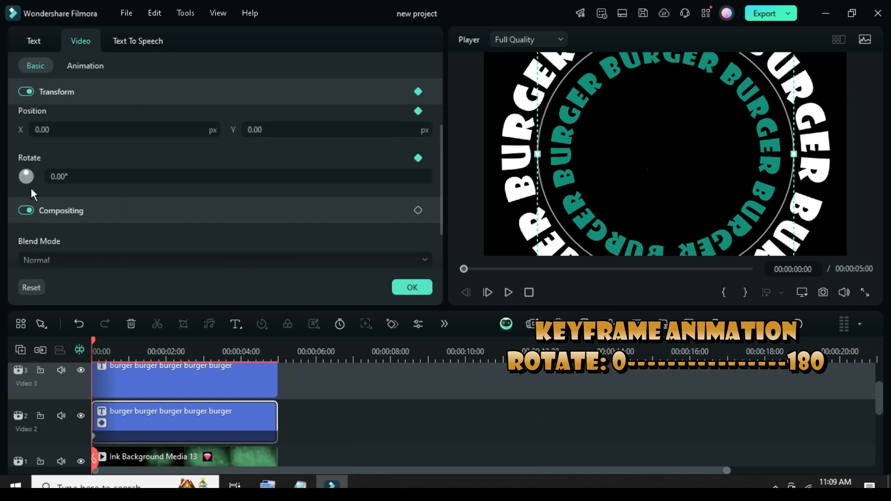
Step: Add a Transform keyframe at 00:00:04:23 to the outer white title, set its rotation to 180°, and close its settings
{"action": "left_click_drag", "start_coordinate": [93, 340], "coordinate": [276, 343]}
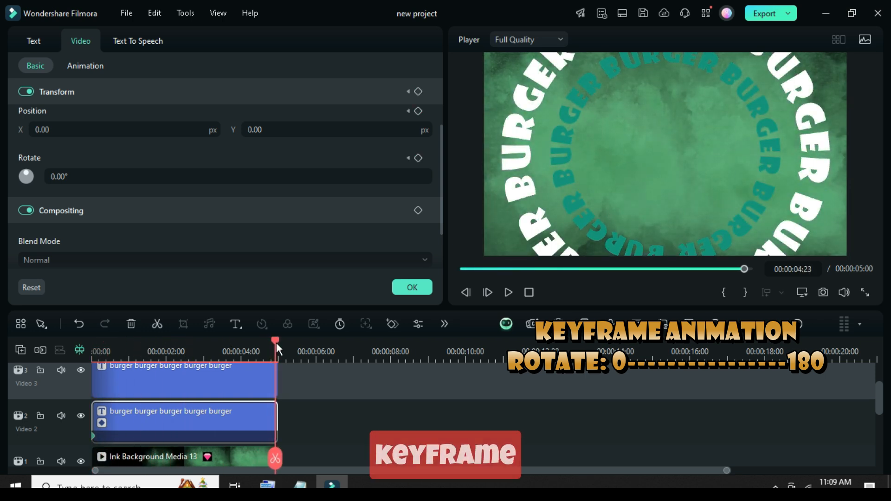
{"action": "left_click", "coordinate": [418, 91]}
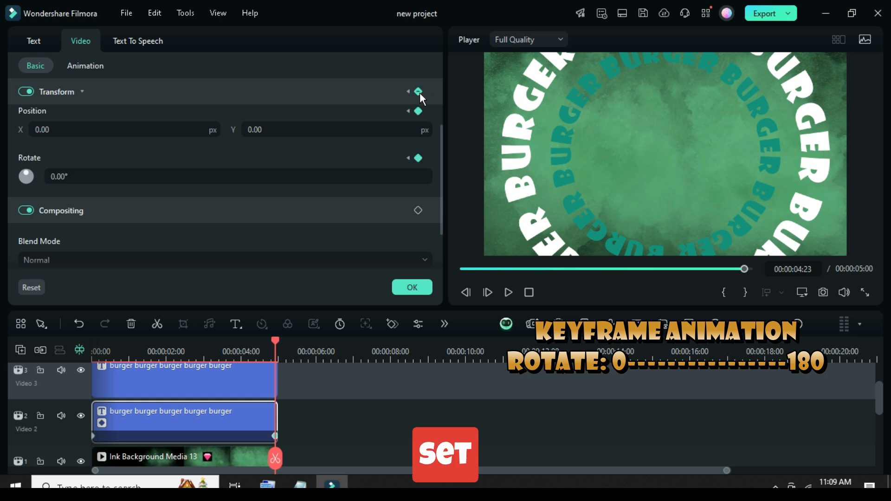
{"action": "left_click", "coordinate": [88, 178]}
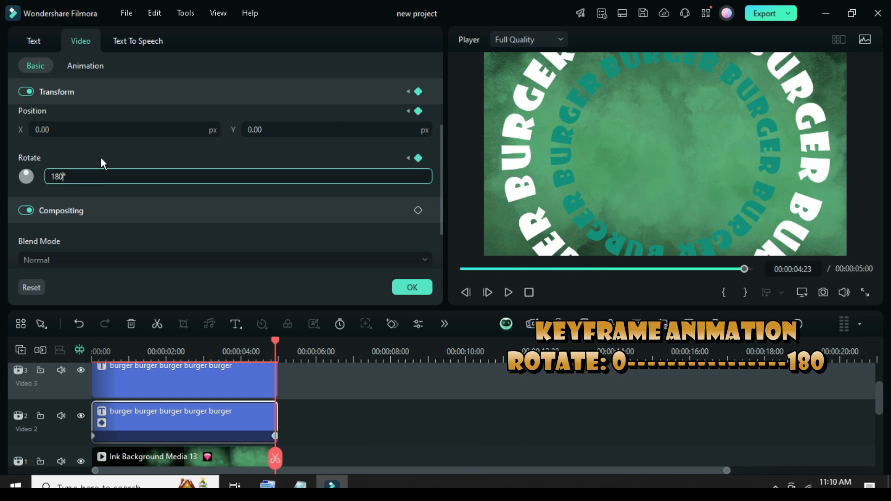
{"action": "key", "text": "Return"}
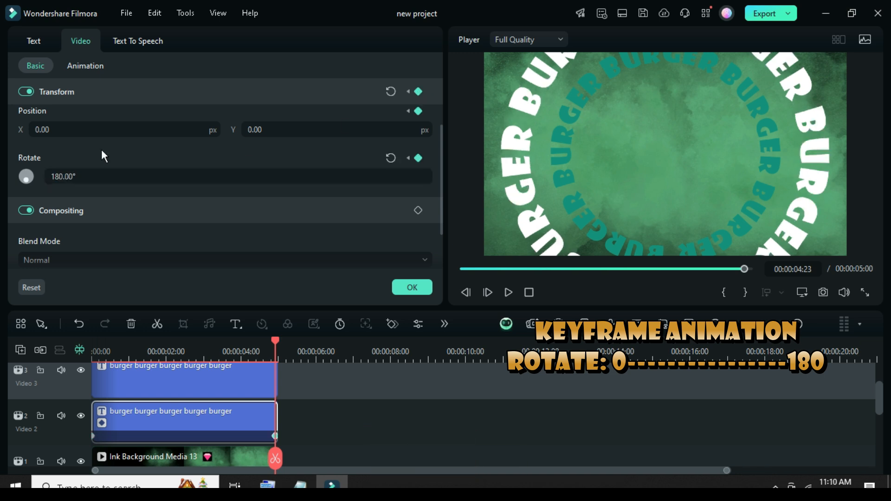
{"action": "left_click", "coordinate": [462, 268]}
{"action": "left_click", "coordinate": [412, 288]}
Step: Add a Transform keyframe at 00:00:00:00 to the inner title on Video 3 with its rotation set to 180°
{"action": "scroll", "coordinate": [174, 392], "scroll_direction": "up", "scroll_amount": 1}
{"action": "left_click", "coordinate": [149, 394]}
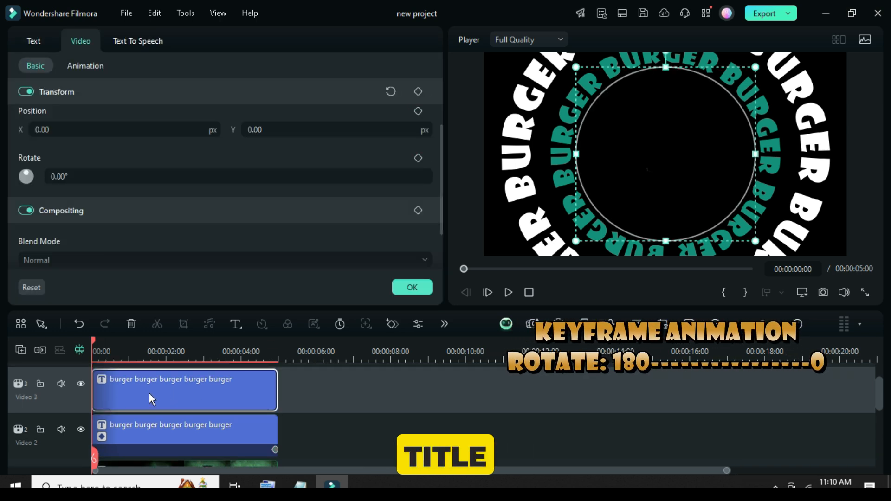
{"action": "left_click", "coordinate": [419, 91]}
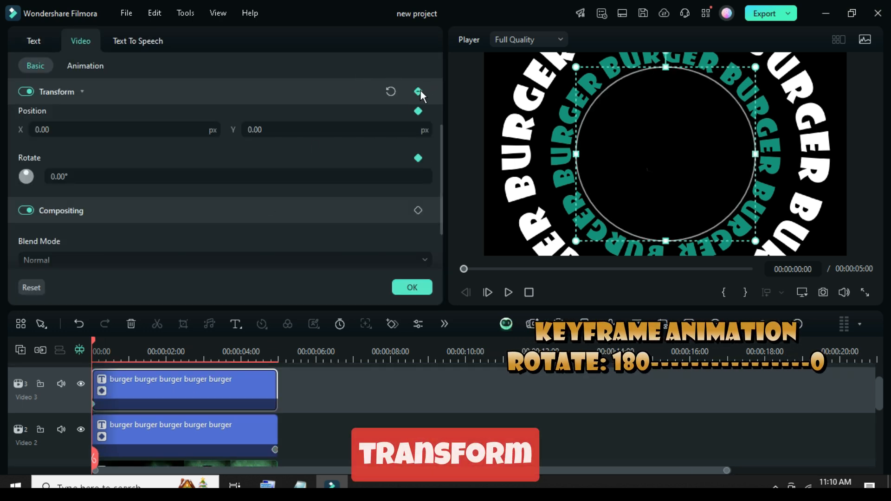
{"action": "double_click", "coordinate": [57, 176]}
{"action": "type", "text": "18"}
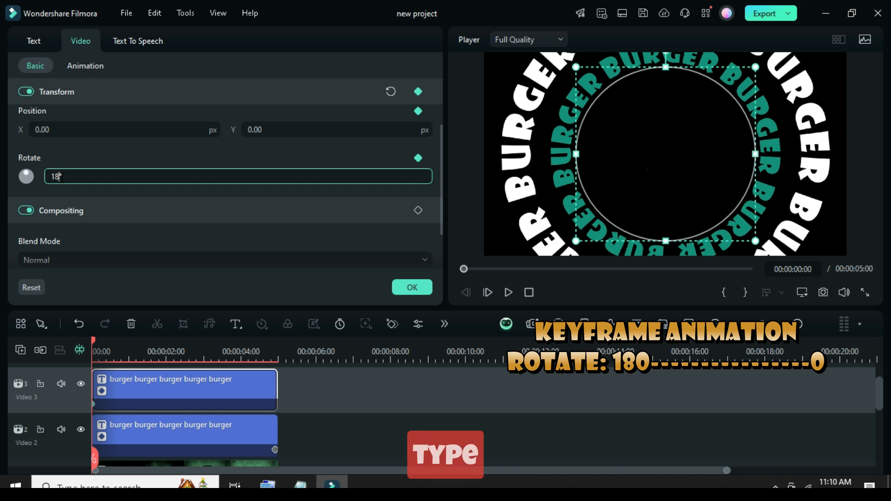
{"action": "type", "text": "0"}
{"action": "key", "text": "Return"}
Step: Add a Transform keyframe at 00:00:04:23 to the inner title, reset its rotation to 0°, and close its settings
{"action": "left_click", "coordinate": [262, 436]}
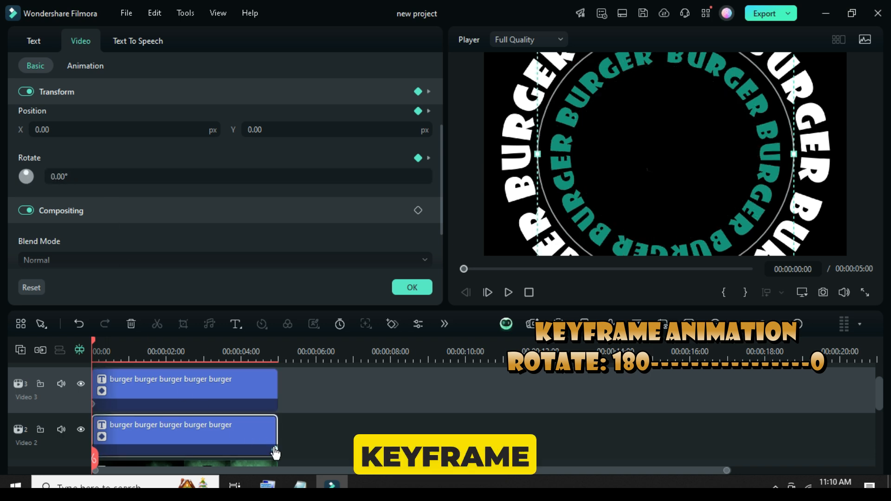
{"action": "left_click", "coordinate": [275, 453]}
{"action": "left_click", "coordinate": [260, 390]}
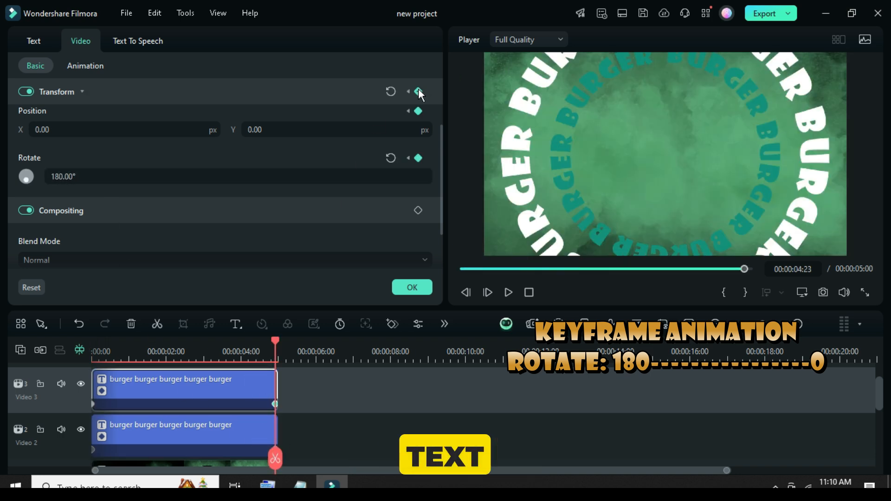
{"action": "left_click", "coordinate": [390, 158]}
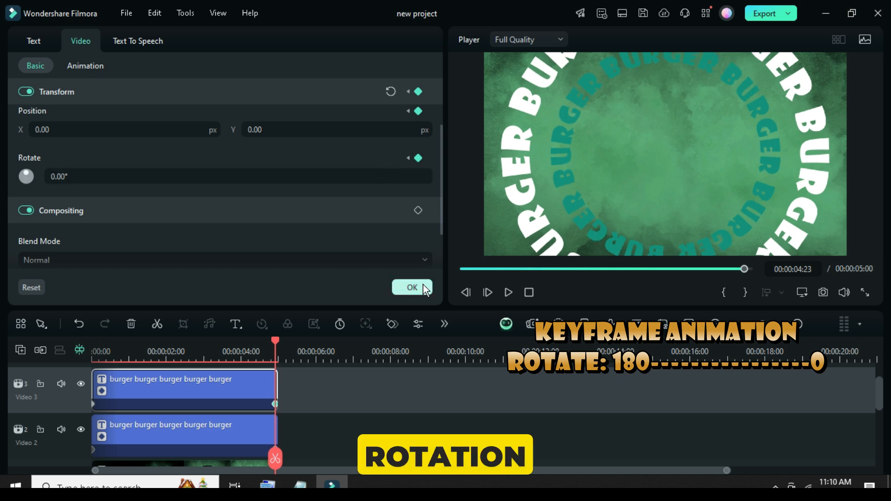
{"action": "left_click", "coordinate": [425, 288]}
Step: Render the timeline preview and play the two counter-rotating text rings from the start
{"action": "left_click", "coordinate": [460, 268]}
{"action": "left_click", "coordinate": [556, 325]}
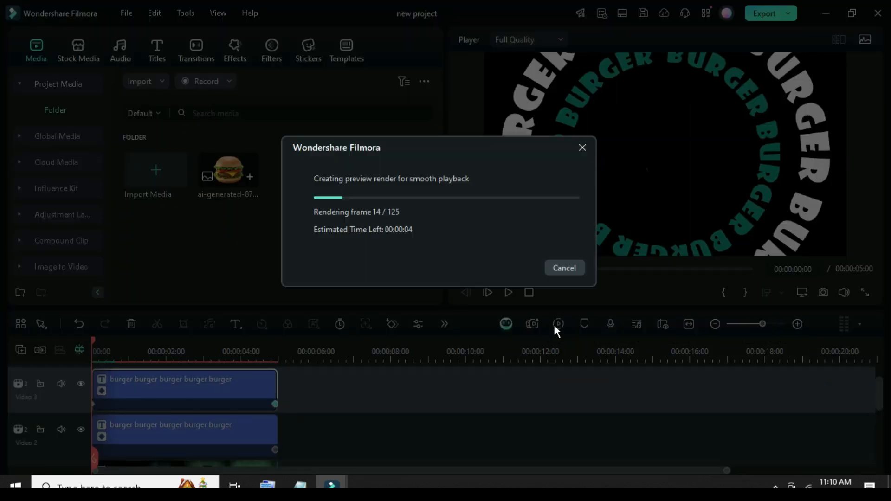
{"action": "scroll", "coordinate": [202, 389], "scroll_direction": "down", "scroll_amount": 1}
{"action": "left_click", "coordinate": [509, 292]}
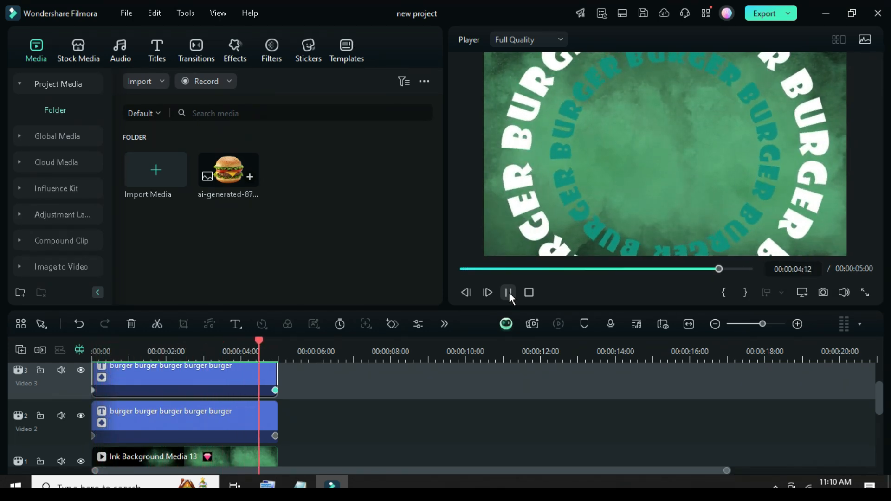
Step: Add a new Video 4 track and place the burger image at its start
{"action": "scroll", "coordinate": [186, 386], "scroll_direction": "up", "scroll_amount": 2}
{"action": "left_click", "coordinate": [21, 350]}
{"action": "left_click", "coordinate": [51, 357]}
{"action": "left_click_drag", "start_coordinate": [218, 175], "coordinate": [102, 408]}
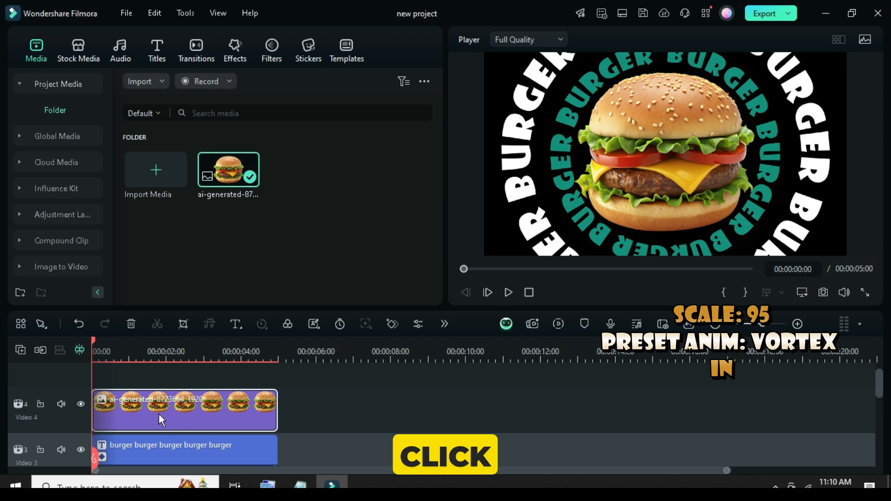
Step: Scale the burger image on Video 4 to 95%
{"action": "double_click", "coordinate": [158, 414]}
{"action": "scroll", "coordinate": [111, 168], "scroll_direction": "up", "scroll_amount": 2}
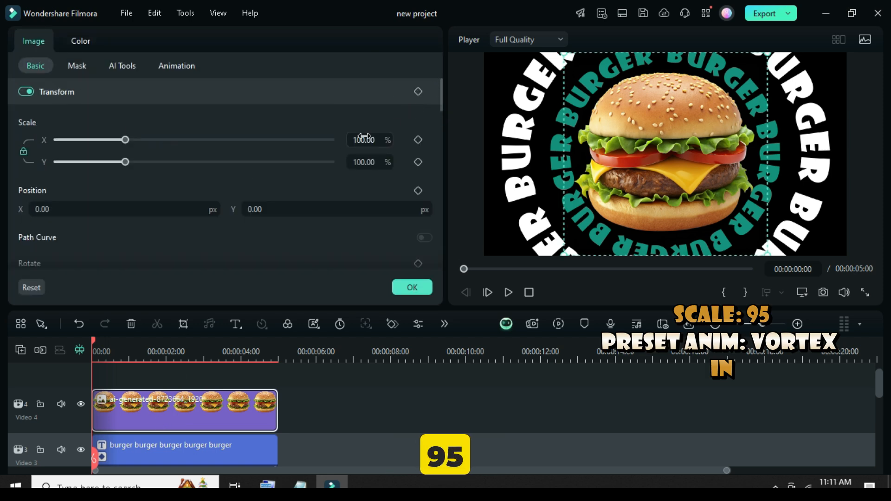
{"action": "type", "text": "95"}
{"action": "key", "text": "Return"}
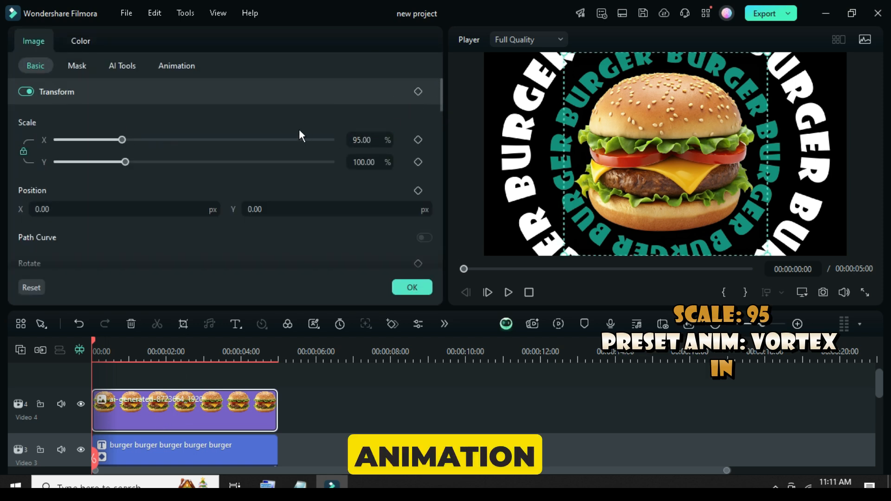
Step: Apply the Vortex In preset animation to the burger image, preview it, and close its settings
{"action": "left_click", "coordinate": [170, 64]}
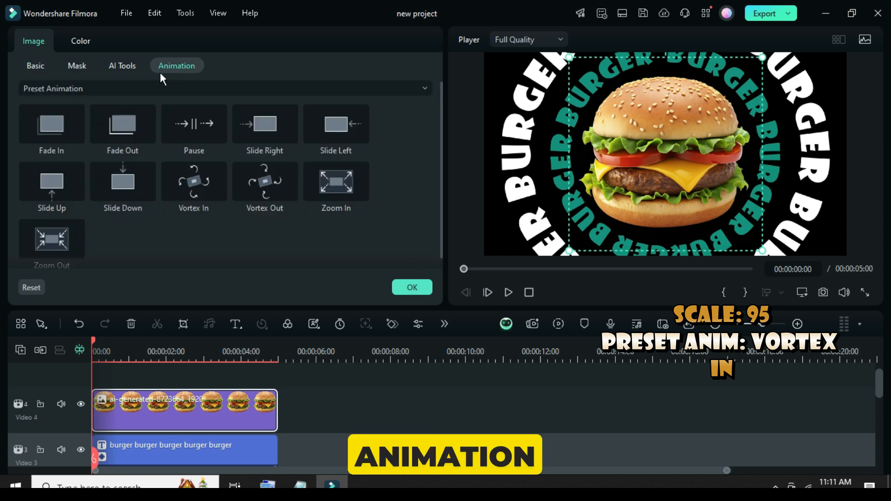
{"action": "left_click", "coordinate": [198, 179]}
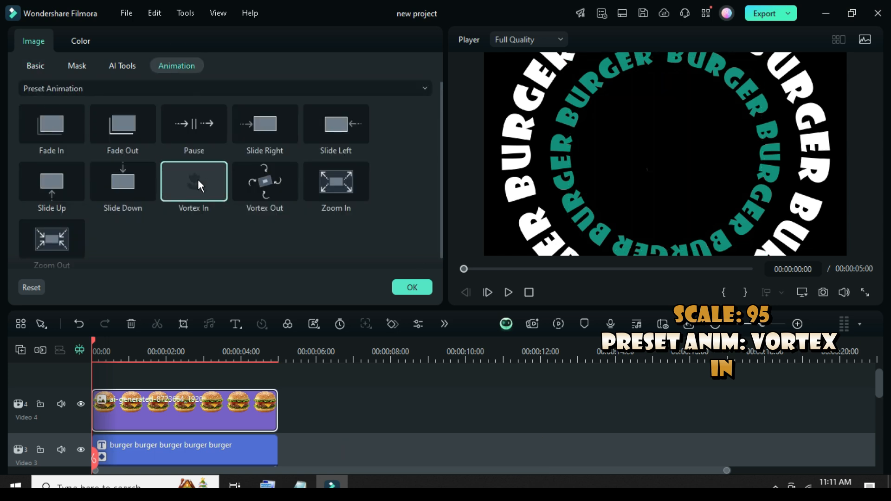
{"action": "left_click", "coordinate": [510, 294]}
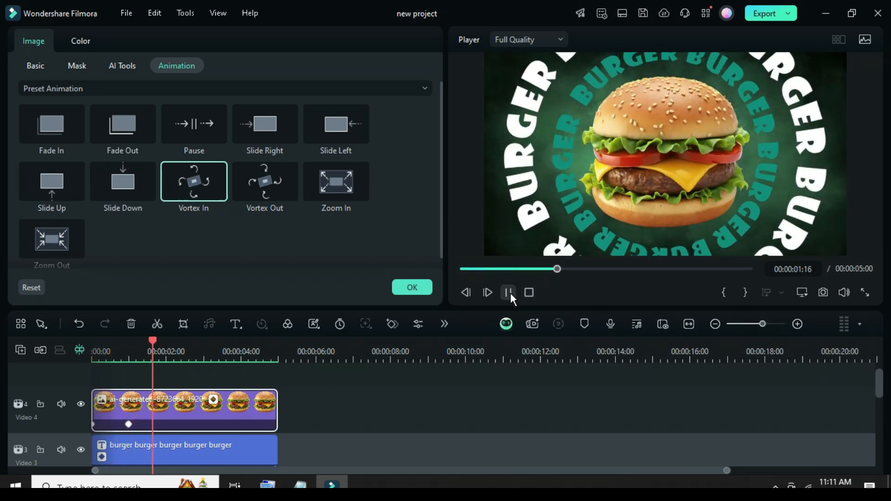
{"action": "left_click", "coordinate": [511, 294]}
{"action": "left_click", "coordinate": [406, 292]}
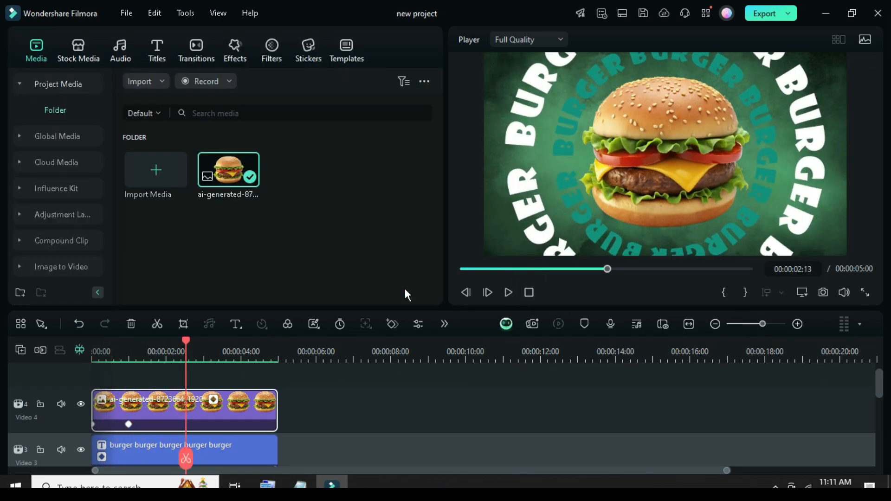
Step: Apply the Mild shake effect to the burger image on Video 4 and open the clip's effect settings
{"action": "left_click", "coordinate": [232, 53]}
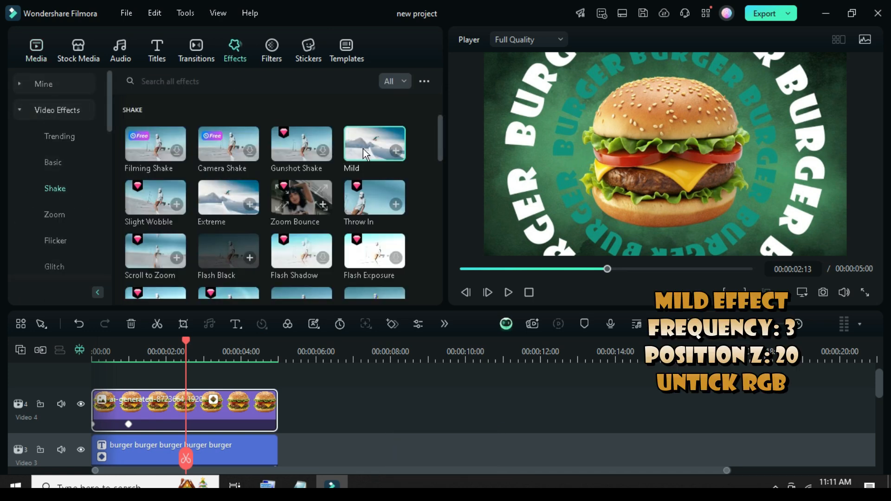
{"action": "left_click_drag", "start_coordinate": [298, 262], "coordinate": [204, 411]}
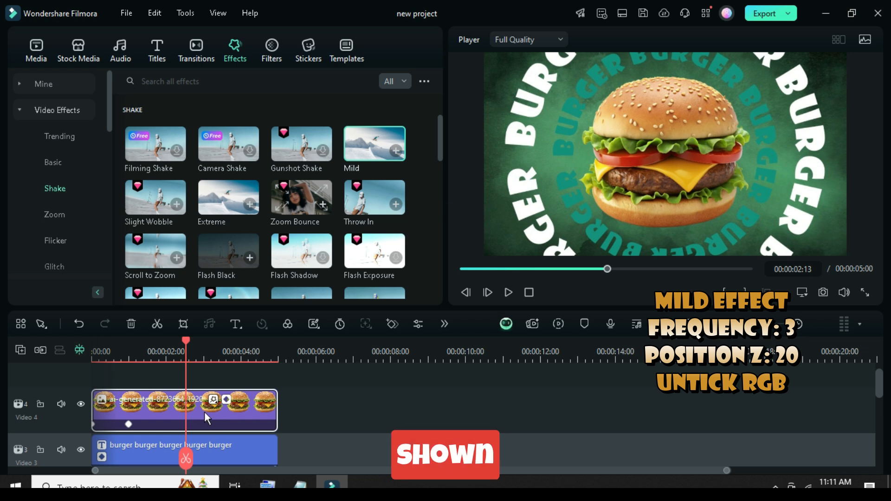
{"action": "double_click", "coordinate": [204, 411]}
{"action": "left_click", "coordinate": [134, 40]}
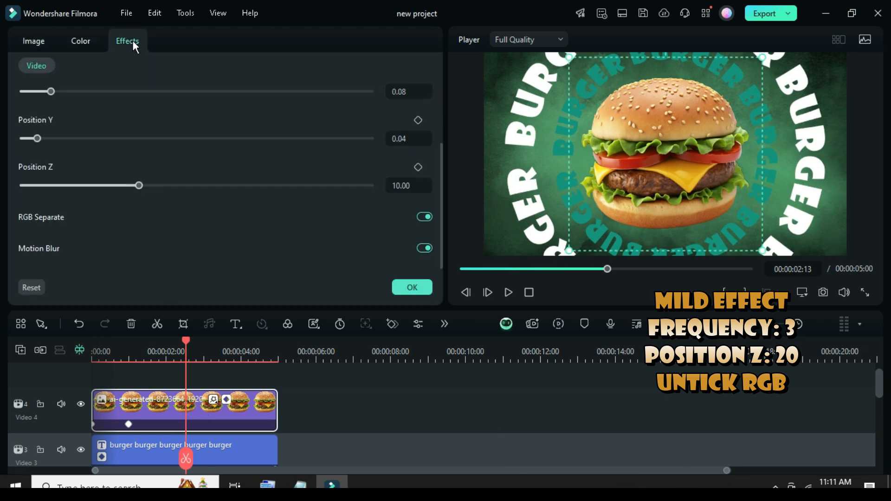
Step: Set the Mild effect's Frequency to 3 and Position Z to 20, turn off RGB Separate, and confirm
{"action": "left_click_drag", "start_coordinate": [440, 171], "coordinate": [444, 121]}
{"action": "left_click", "coordinate": [400, 141]}
{"action": "type", "text": "3"}
{"action": "left_click", "coordinate": [349, 132]}
{"action": "left_click_drag", "start_coordinate": [440, 125], "coordinate": [440, 172]}
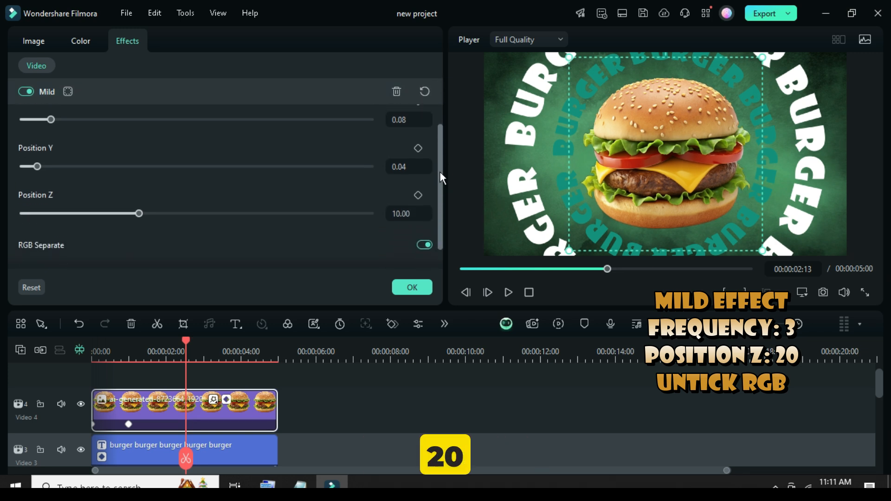
{"action": "left_click", "coordinate": [397, 208]}
{"action": "type", "text": "20"}
{"action": "left_click", "coordinate": [354, 192]}
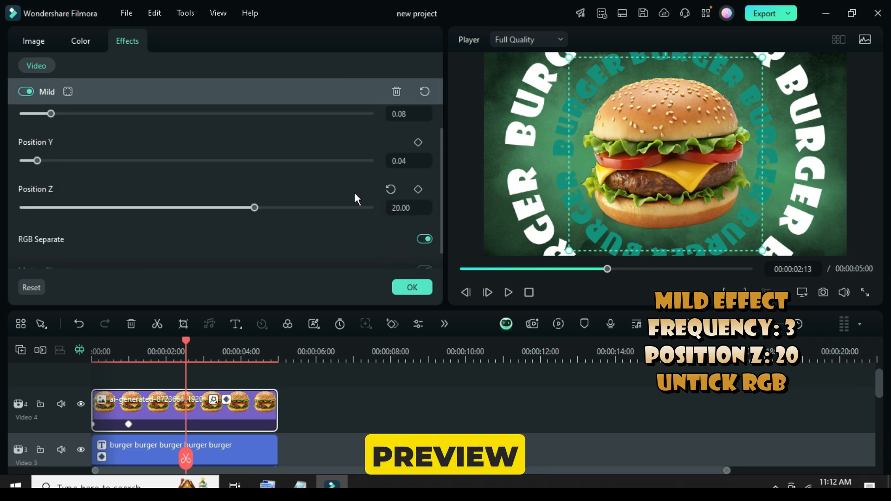
{"action": "left_click_drag", "start_coordinate": [440, 168], "coordinate": [439, 191]}
{"action": "left_click", "coordinate": [423, 217]}
{"action": "left_click", "coordinate": [412, 288]}
Step: Render the timeline preview and play the burger animation with its shake effect
{"action": "left_click", "coordinate": [558, 324]}
{"action": "left_click", "coordinate": [37, 49]}
{"action": "left_click", "coordinate": [508, 292]}
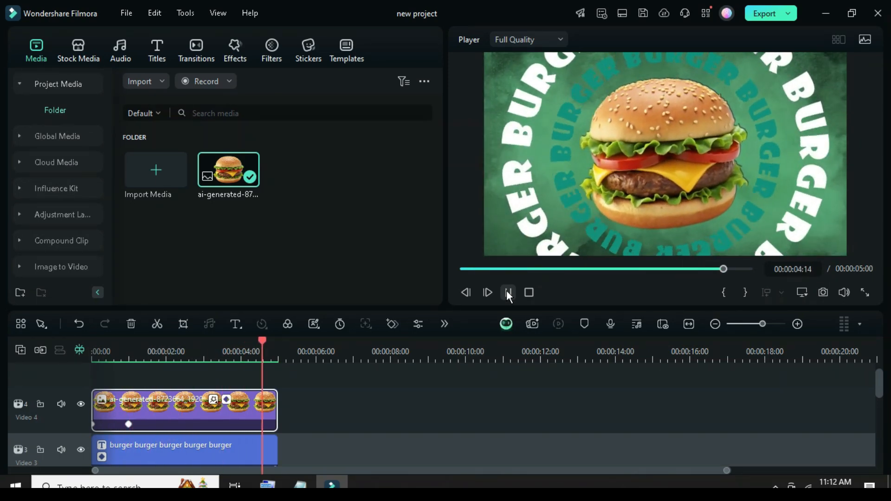
Step: Add a new Video 5 track and place a Default Title at 00:00:00:00 on it
{"action": "left_click", "coordinate": [460, 269]}
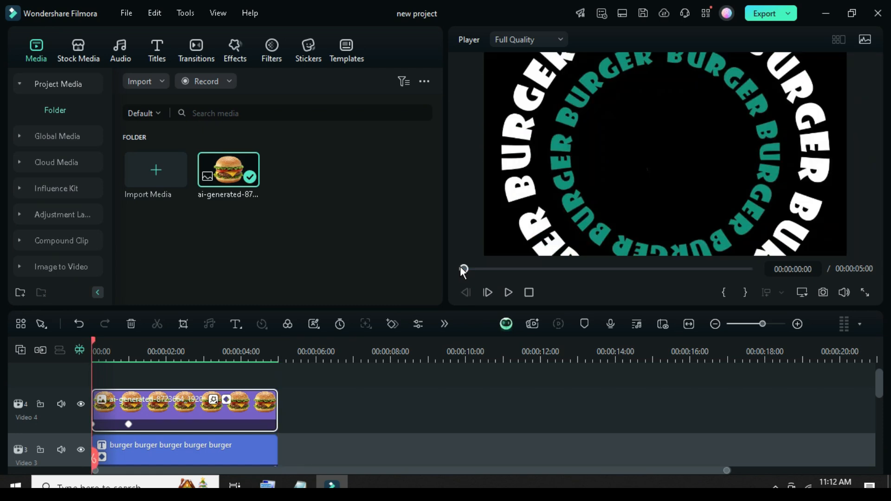
{"action": "left_click", "coordinate": [157, 52]}
{"action": "left_click", "coordinate": [20, 350]}
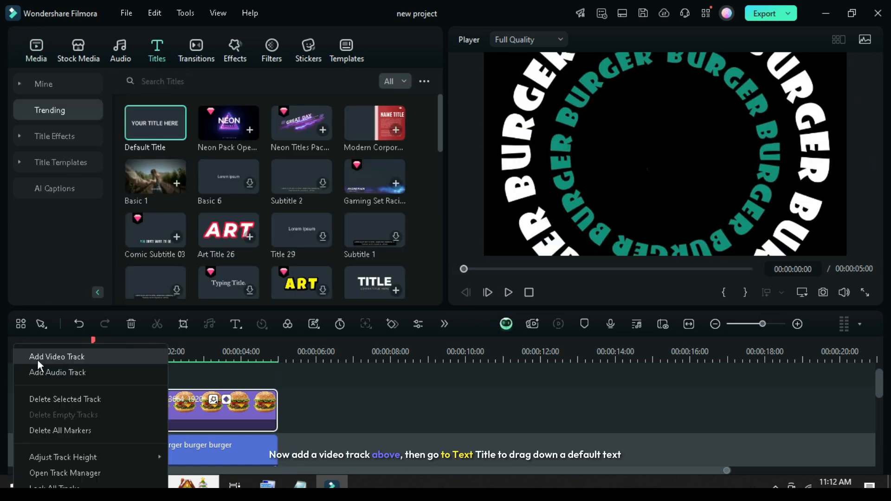
{"action": "left_click", "coordinate": [37, 357]}
{"action": "left_click_drag", "start_coordinate": [144, 120], "coordinate": [111, 403]}
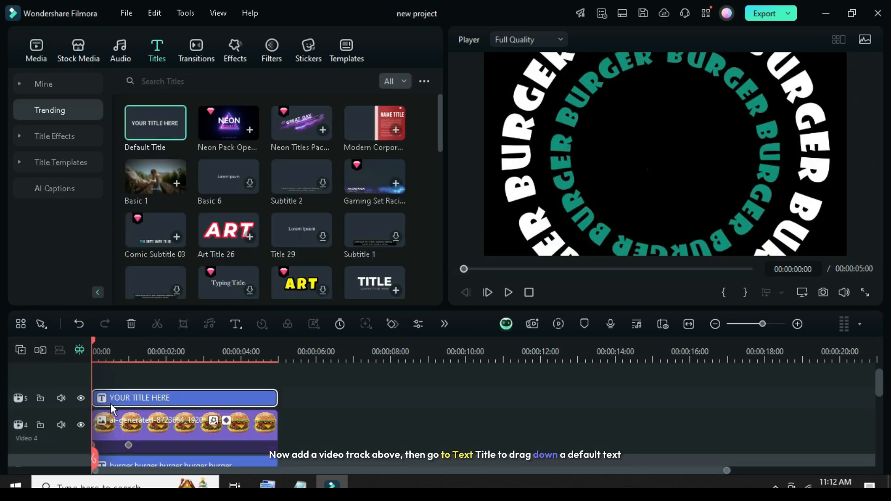
Step: Open the new title in Advanced Text Edit and replace its text with the copied "burger burger burger burger burger"
{"action": "double_click", "coordinate": [158, 397]}
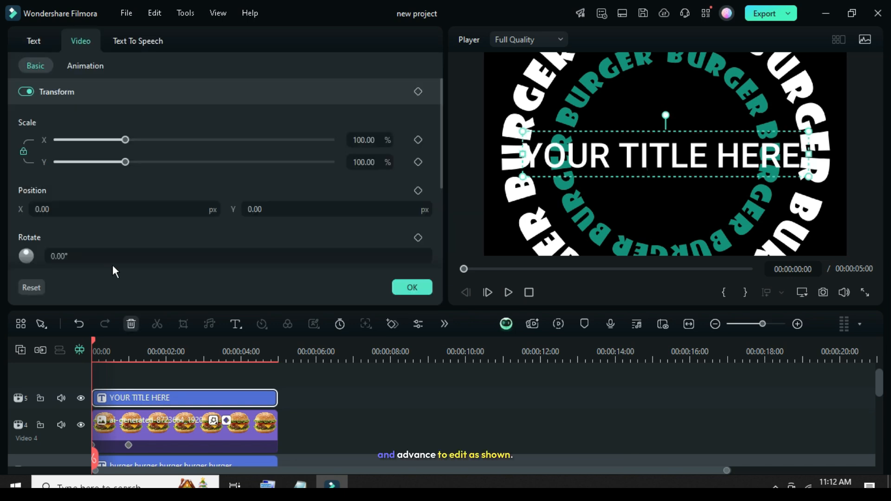
{"action": "left_click", "coordinate": [33, 43]}
{"action": "left_click", "coordinate": [364, 288]}
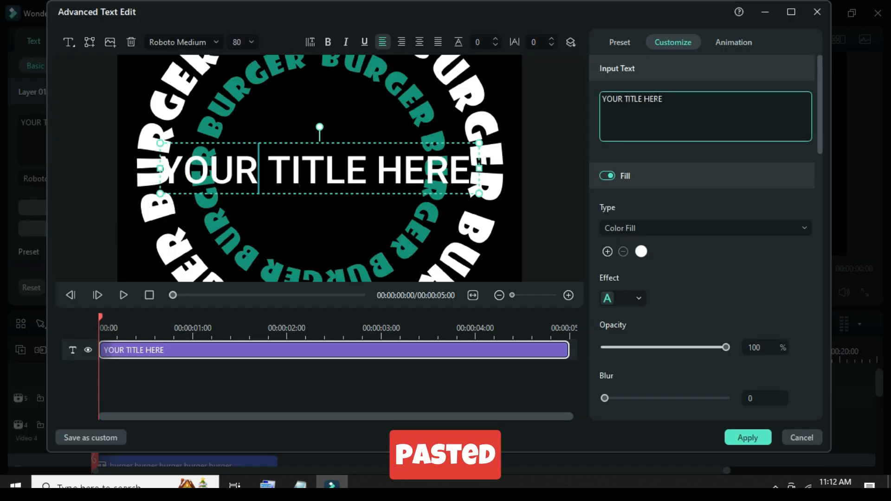
{"action": "key", "text": "shift+Left"}
{"action": "key", "text": "shift+Left"}
{"action": "key", "text": "shift+Left"}
{"action": "key", "text": "shift+Left"}
{"action": "key", "text": "shift+Left"}
{"action": "key", "text": "shift+Left"}
{"action": "key", "text": "shift+Left"}
{"action": "key", "text": "shift+Left"}
{"action": "key", "text": "shift+Left"}
{"action": "key", "text": "shift+Left"}
{"action": "key", "text": "shift+Left"}
{"action": "key", "text": "shift+Left"}
{"action": "key", "text": "shift+Left"}
{"action": "key", "text": "shift+Left"}
{"action": "key", "text": "shift+Left"}
{"action": "right_click", "coordinate": [605, 99]}
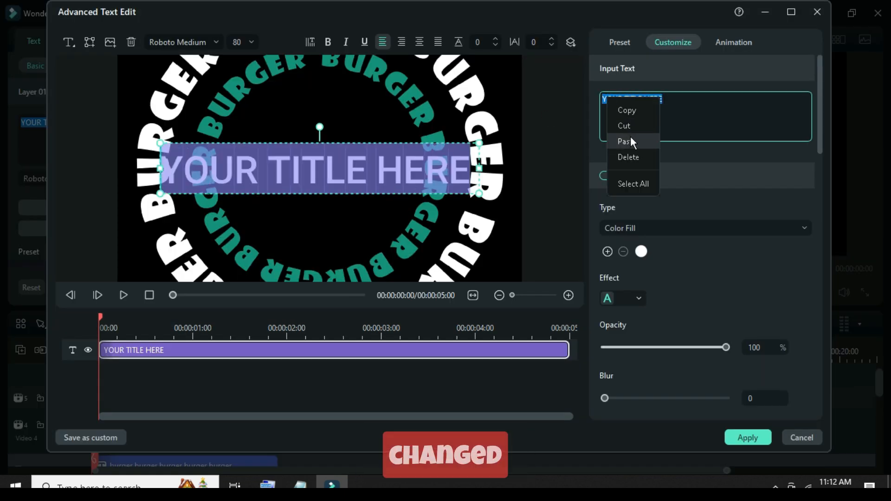
{"action": "left_click", "coordinate": [622, 141]}
Step: Set the new title's font to Showcard Gothic and its fill color to the recently used teal green
{"action": "left_click", "coordinate": [219, 41]}
{"action": "left_click", "coordinate": [363, 63]}
{"action": "left_click", "coordinate": [241, 114]}
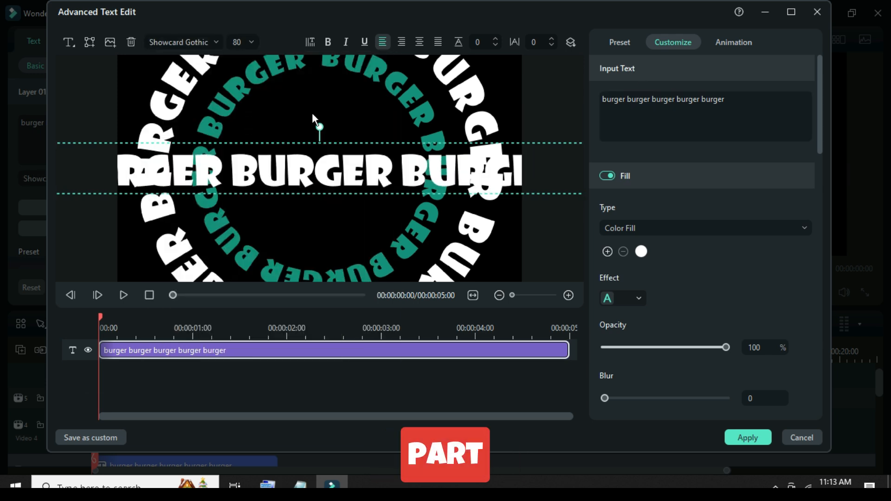
{"action": "left_click", "coordinate": [641, 251]}
{"action": "left_click", "coordinate": [669, 362]}
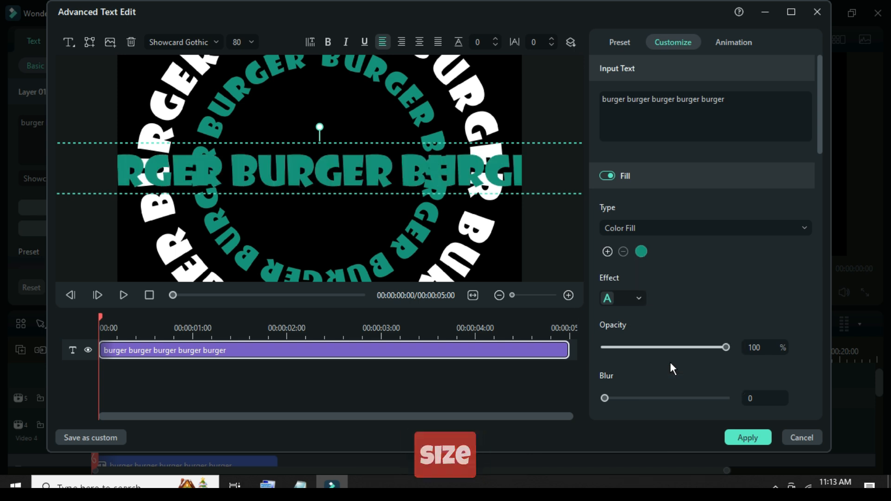
Step: Move the teal burger text to the lower right of the frame and set its font size to 13
{"action": "left_click_drag", "start_coordinate": [145, 177], "coordinate": [266, 260]}
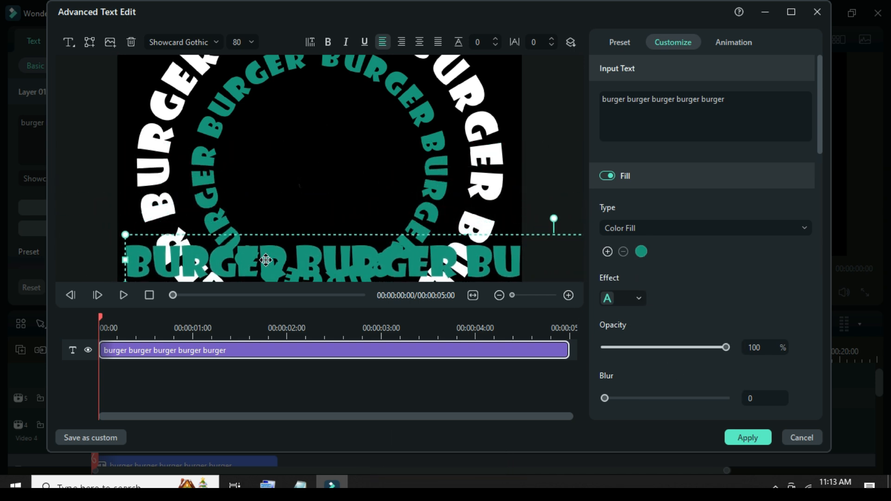
{"action": "type", "text": "12"}
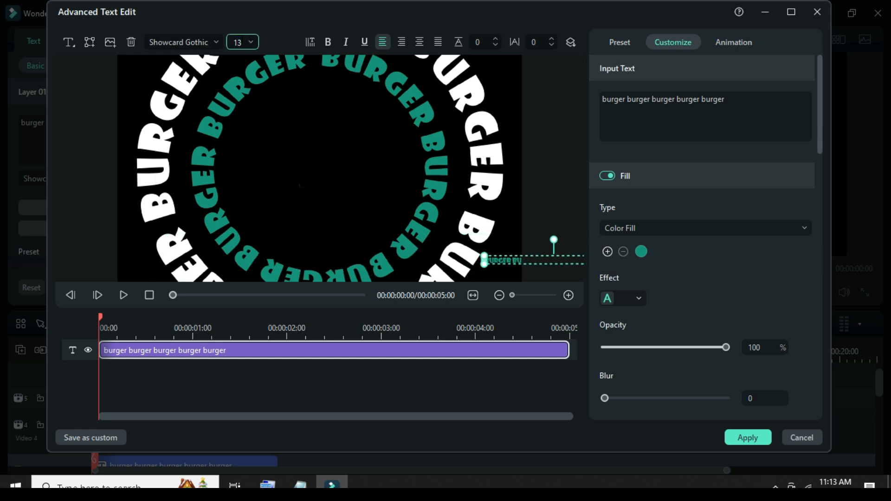
Step: Enlarge the teal burger line to font size 137 along the frame's lower edge, enable its shadow and apply the edits
{"action": "left_click_drag", "start_coordinate": [271, 258], "coordinate": [316, 254]}
{"action": "scroll", "coordinate": [690, 256], "scroll_direction": "down", "scroll_amount": 6}
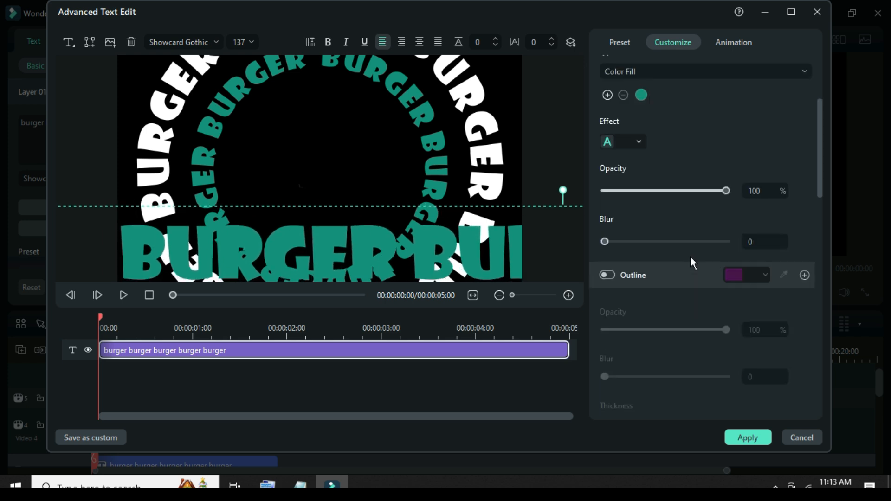
{"action": "left_click", "coordinate": [607, 213]}
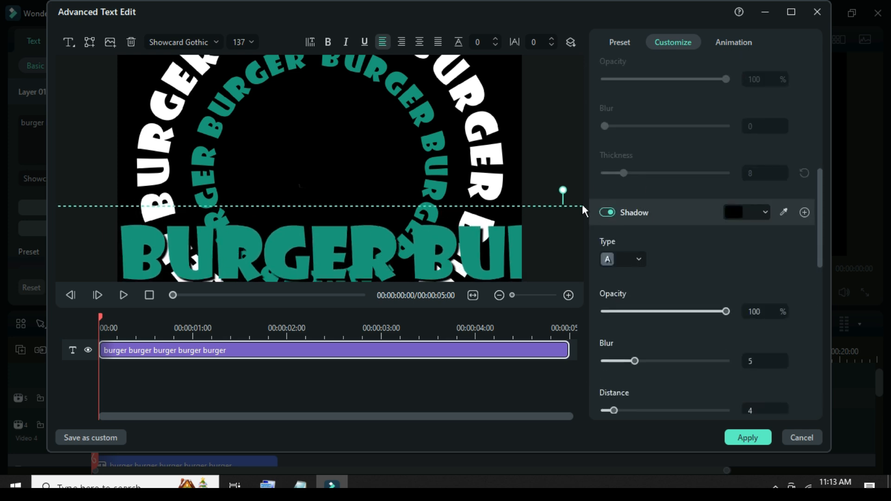
{"action": "left_click", "coordinate": [748, 438]}
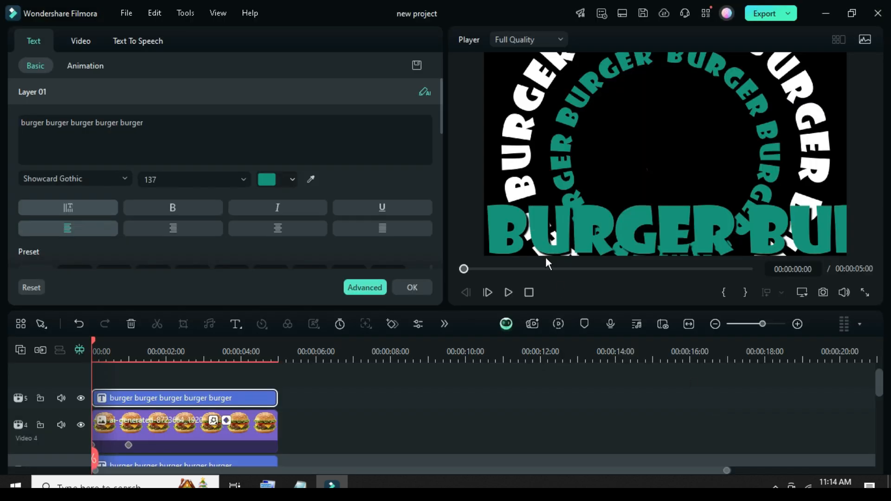
Step: Add a transform keyframe to the Video 5 burger title at 00:00:00:00
{"action": "left_click", "coordinate": [82, 40]}
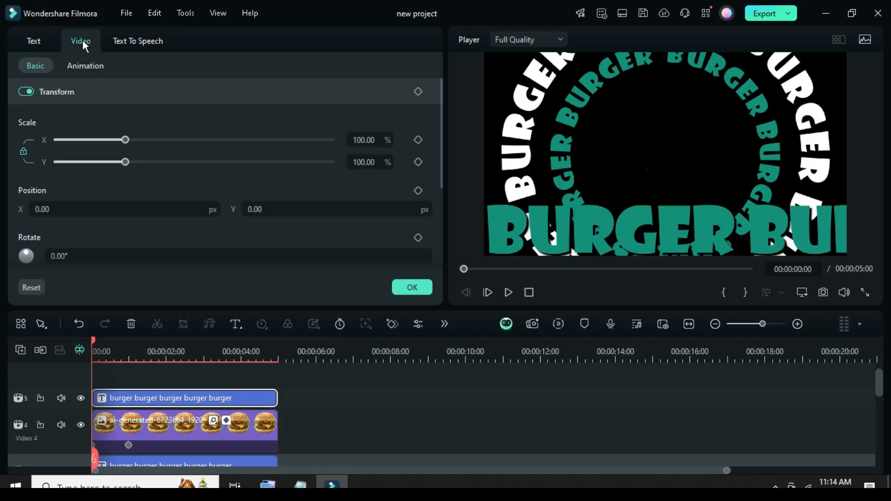
{"action": "left_click", "coordinate": [20, 352]}
{"action": "left_click", "coordinate": [191, 473]}
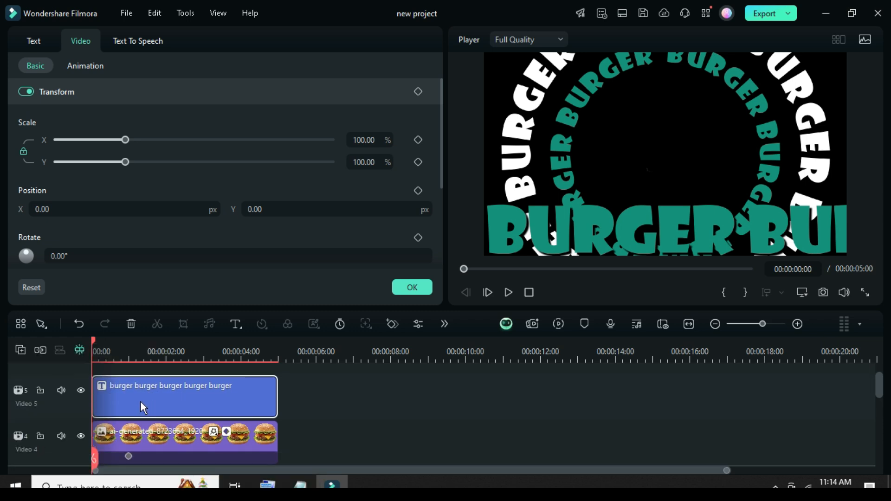
{"action": "left_click", "coordinate": [417, 91]}
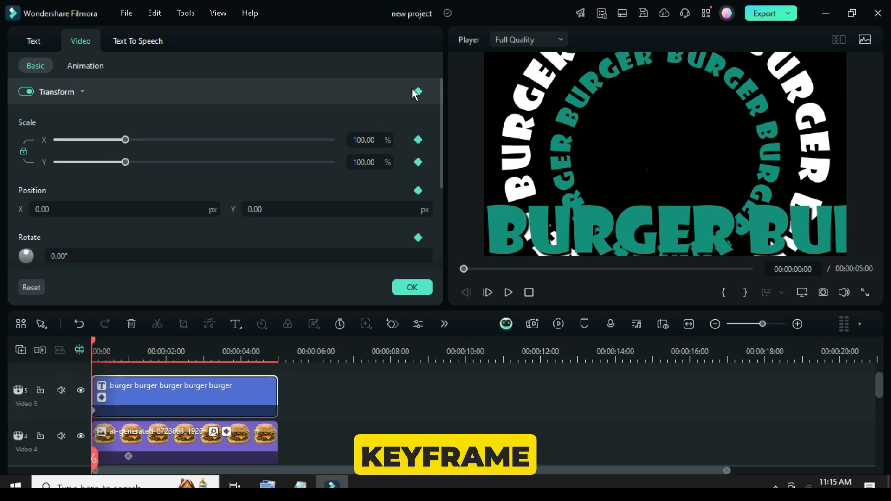
Step: Set the burger title's X position to -3583 px at 00:00:04:23, adding an end keyframe, and confirm the settings
{"action": "left_click_drag", "start_coordinate": [94, 341], "coordinate": [277, 344]}
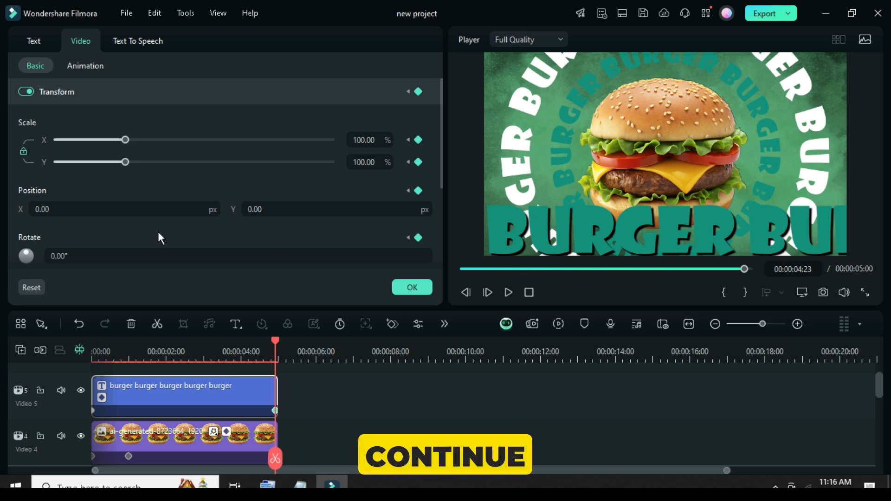
{"action": "left_click_drag", "start_coordinate": [64, 213], "coordinate": [5, 213]}
{"action": "mouse_move", "coordinate": [204, 212]}
{"action": "left_mouse_down"}
{"action": "mouse_move", "coordinate": [14, 211]}
{"action": "mouse_move", "coordinate": [211, 210]}
{"action": "mouse_move", "coordinate": [172, 208]}
{"action": "left_mouse_up"}
{"action": "left_click_drag", "start_coordinate": [64, 210], "coordinate": [105, 210]}
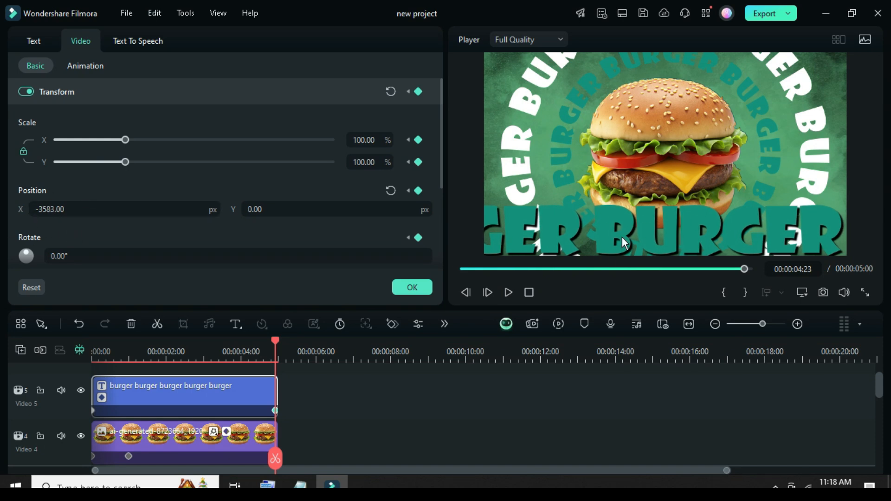
{"action": "left_click", "coordinate": [414, 286]}
Step: Play the scrolling text animation through to the end and return to the start of the timeline
{"action": "left_click", "coordinate": [36, 51]}
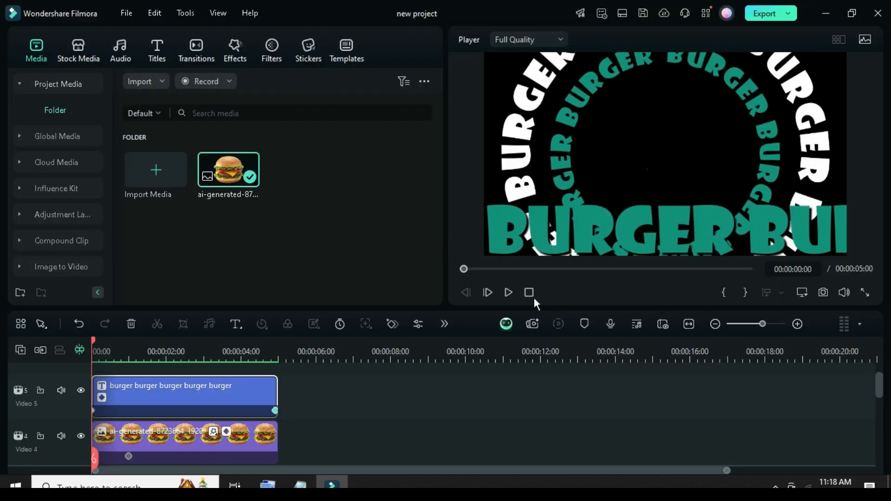
{"action": "left_click", "coordinate": [507, 293]}
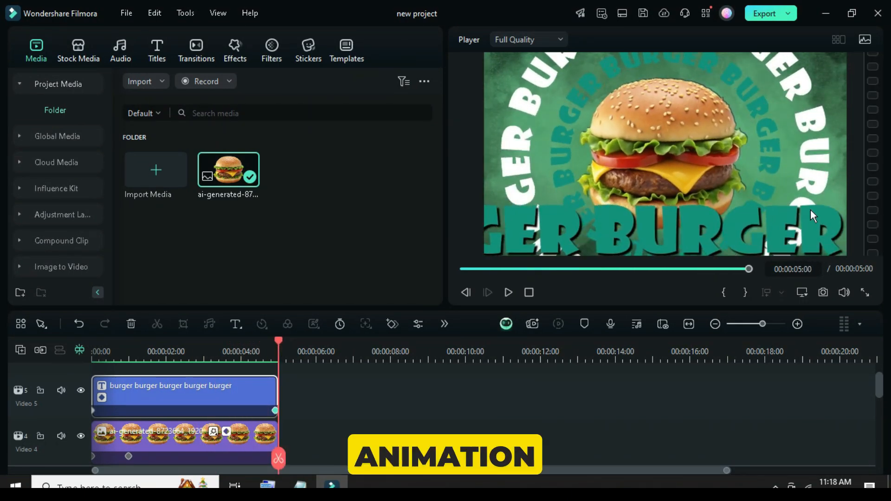
{"action": "left_click", "coordinate": [461, 268]}
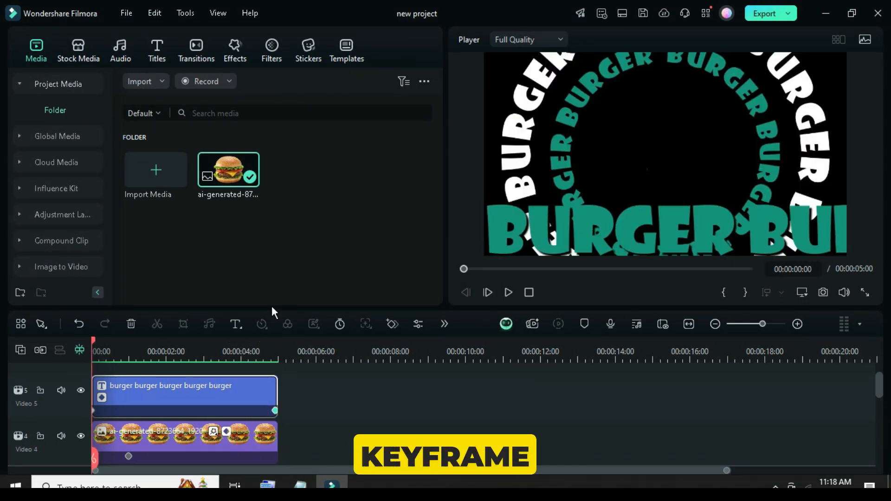
Step: Apply Ease out to the burger title's Position X keyframe and close its keyframe graph
{"action": "left_click", "coordinate": [102, 397]}
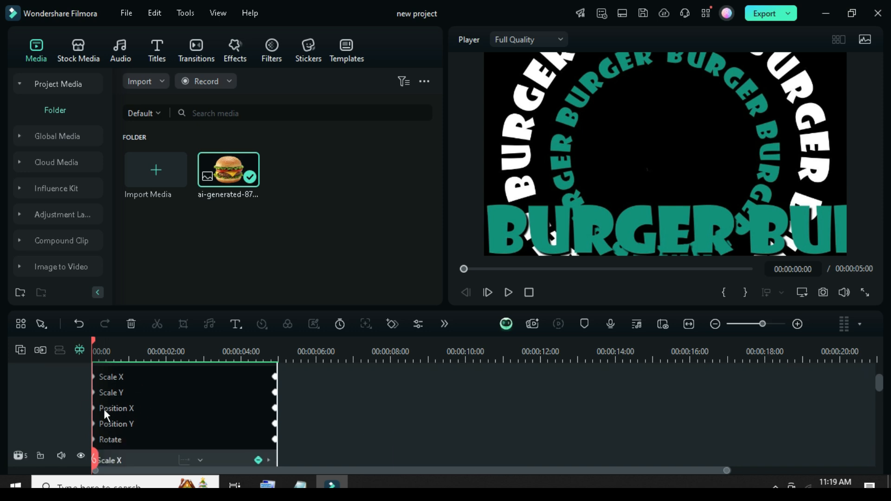
{"action": "left_click", "coordinate": [137, 406]}
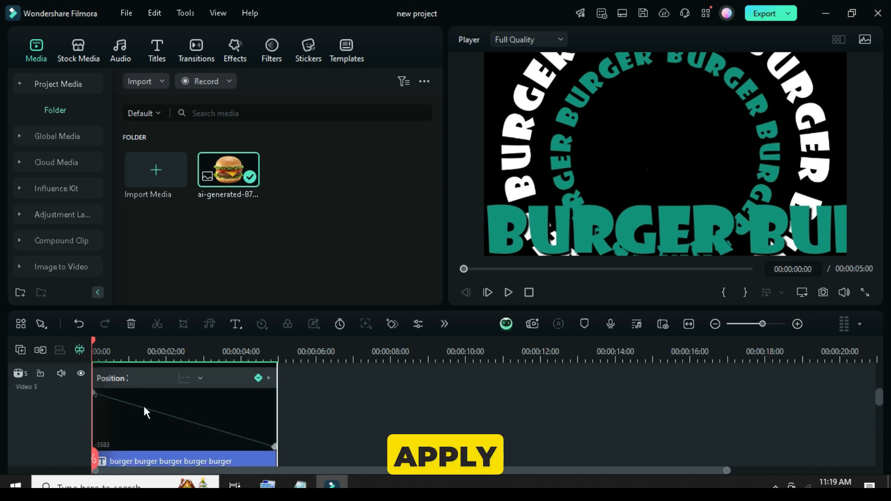
{"action": "left_click", "coordinate": [195, 376]}
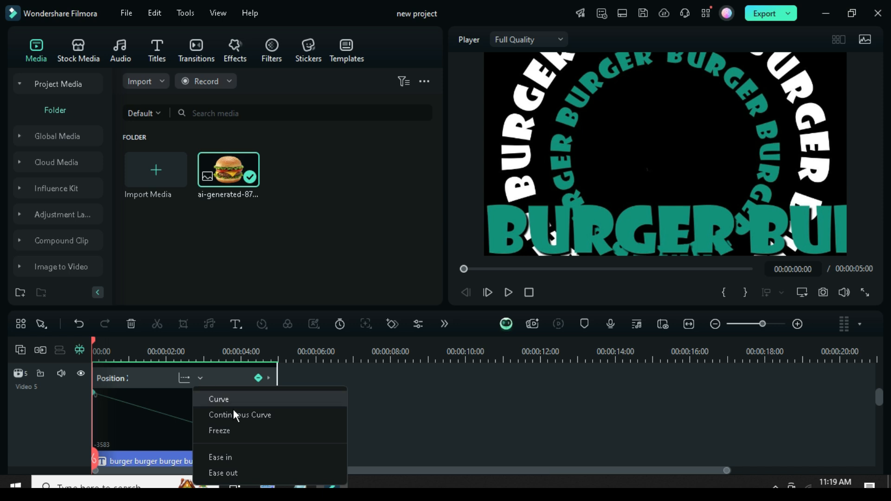
{"action": "left_click", "coordinate": [222, 473]}
{"action": "scroll", "coordinate": [188, 408], "scroll_direction": "up", "scroll_amount": 8}
{"action": "scroll", "coordinate": [188, 409], "scroll_direction": "down", "scroll_amount": 12}
{"action": "left_click", "coordinate": [103, 419]}
Step: Review the timeline tracks and play back the finished burger animation from the start
{"action": "scroll", "coordinate": [168, 390], "scroll_direction": "up", "scroll_amount": 4}
{"action": "scroll", "coordinate": [167, 390], "scroll_direction": "down", "scroll_amount": 1}
{"action": "scroll", "coordinate": [211, 388], "scroll_direction": "up", "scroll_amount": 2}
{"action": "scroll", "coordinate": [183, 391], "scroll_direction": "down", "scroll_amount": 6}
{"action": "scroll", "coordinate": [183, 391], "scroll_direction": "up", "scroll_amount": 5}
{"action": "scroll", "coordinate": [247, 410], "scroll_direction": "down", "scroll_amount": 3}
{"action": "scroll", "coordinate": [246, 410], "scroll_direction": "up", "scroll_amount": 2}
{"action": "scroll", "coordinate": [247, 410], "scroll_direction": "up", "scroll_amount": 3}
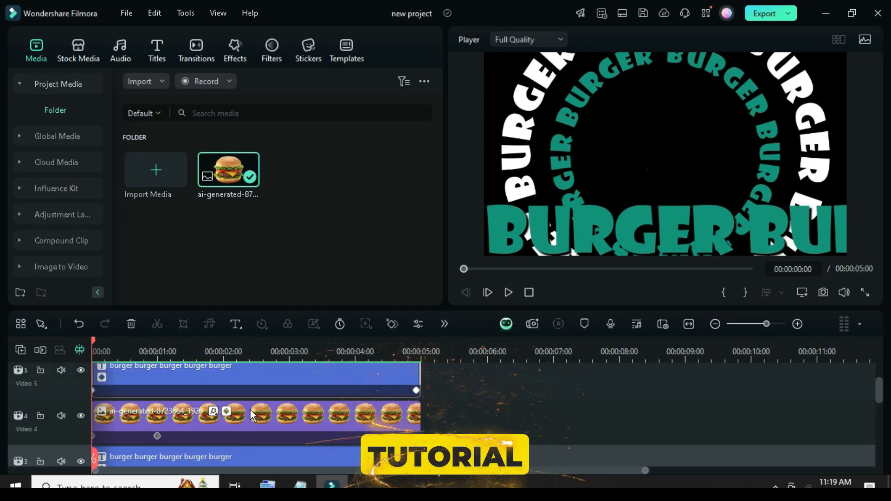
{"action": "left_click", "coordinate": [507, 292]}
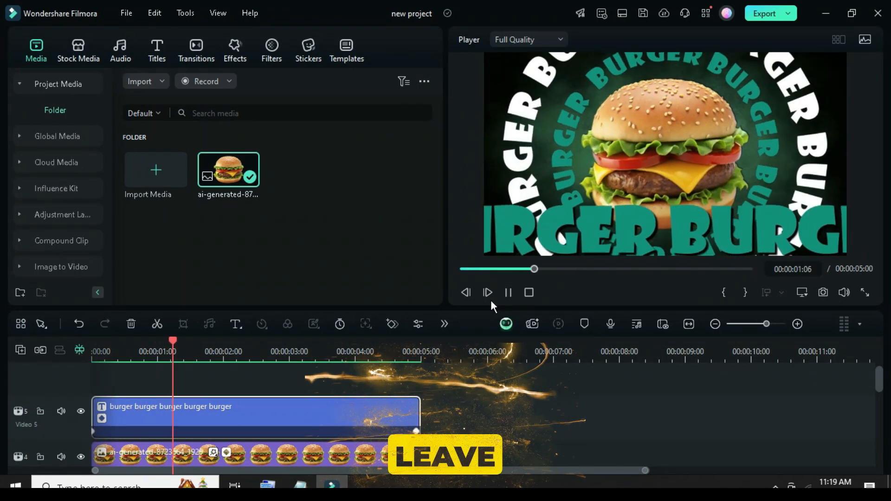